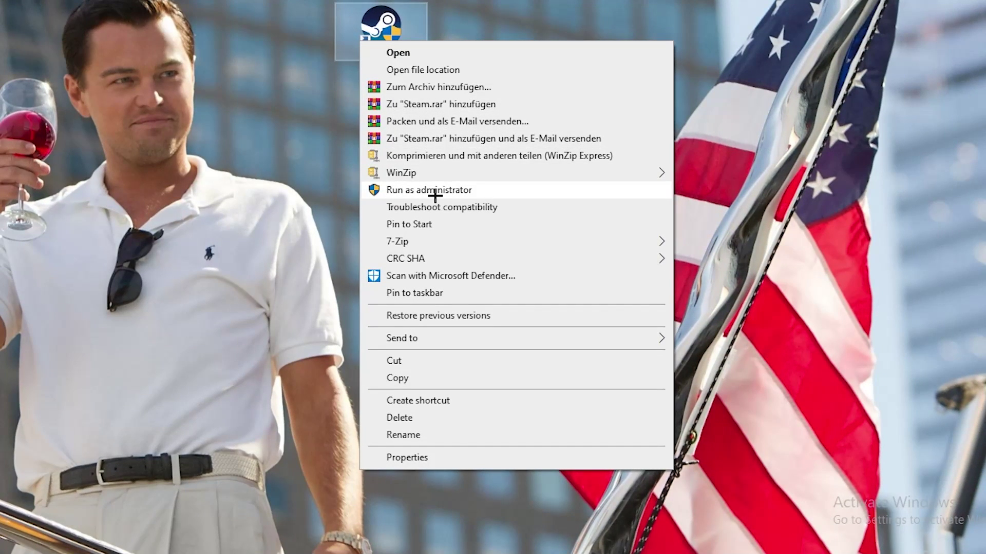
Step: Run the Steam shortcut as administrator and reposition its icon on the desktop
click(393, 189)
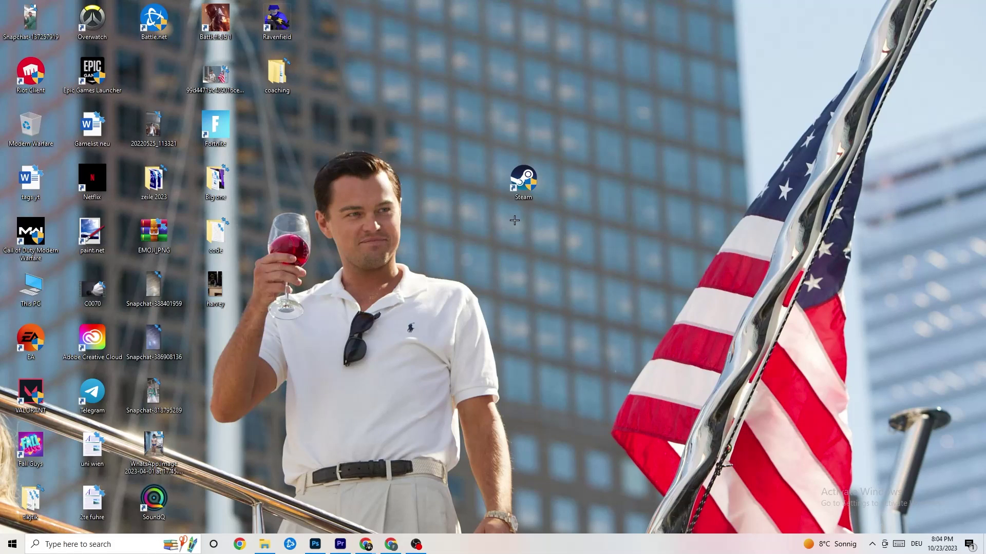
drag(522, 182, 437, 197)
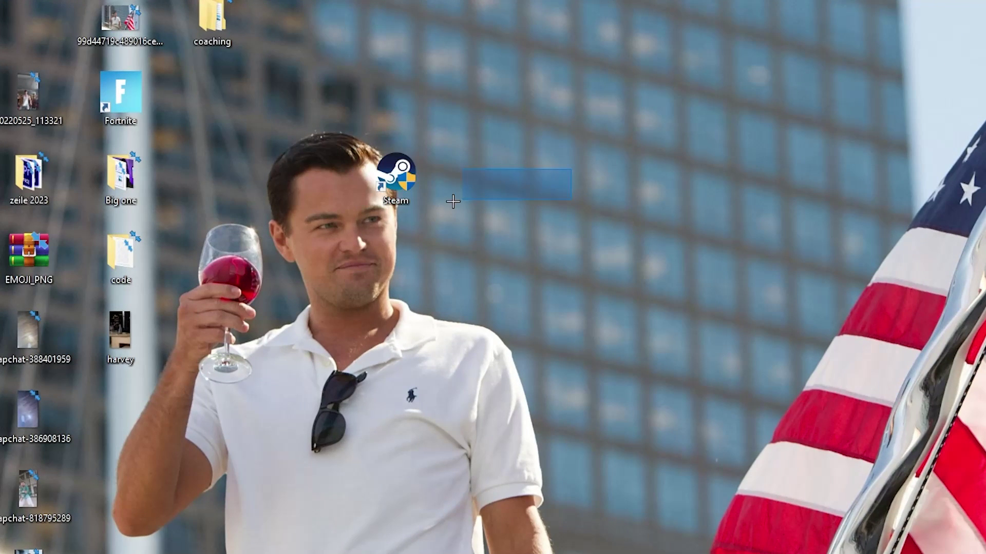
drag(395, 163, 487, 243)
Step: In the Steam shortcut's compatibility properties, keep compatibility mode set to Windows 8 and confirm
right_click(493, 261)
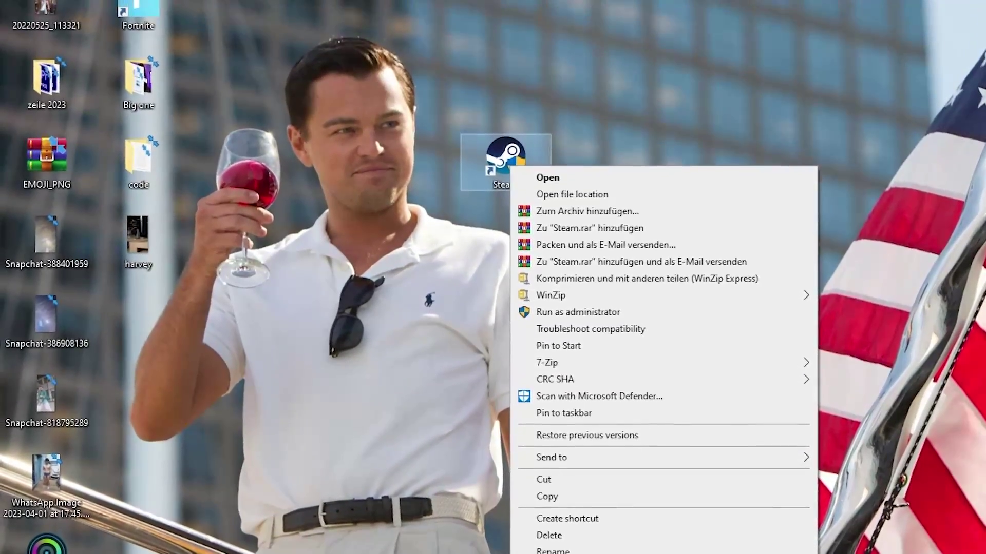
click(596, 546)
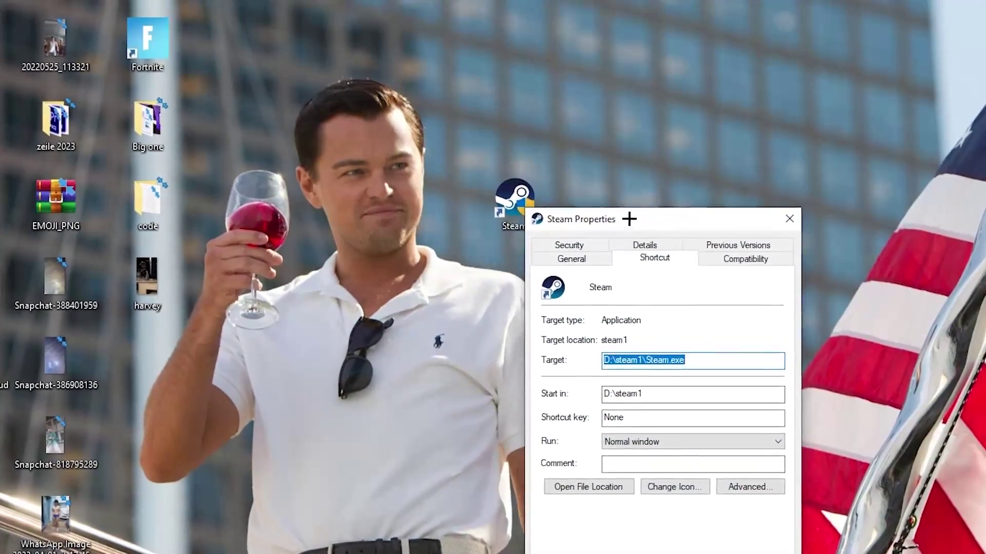
drag(626, 204, 513, 43)
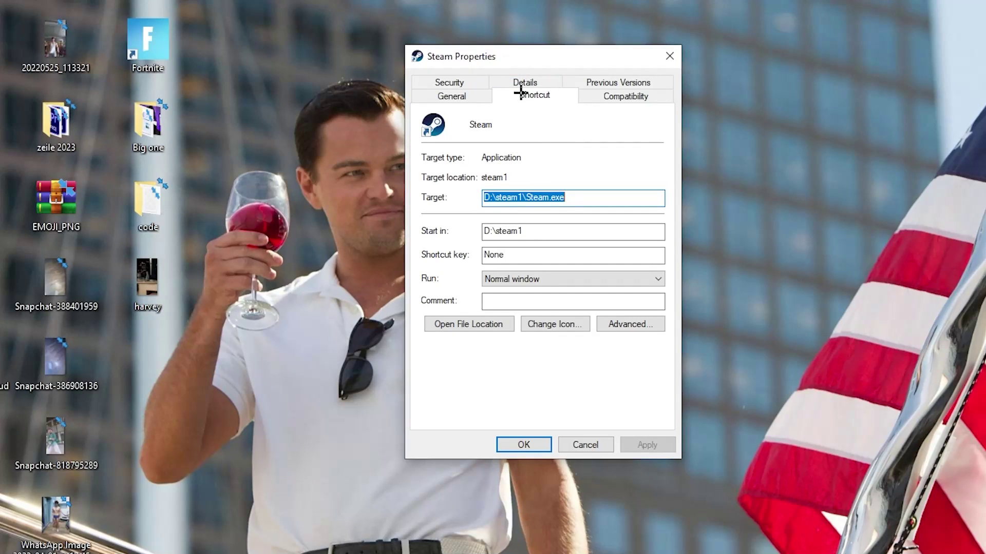
click(619, 98)
drag(561, 62, 530, 0)
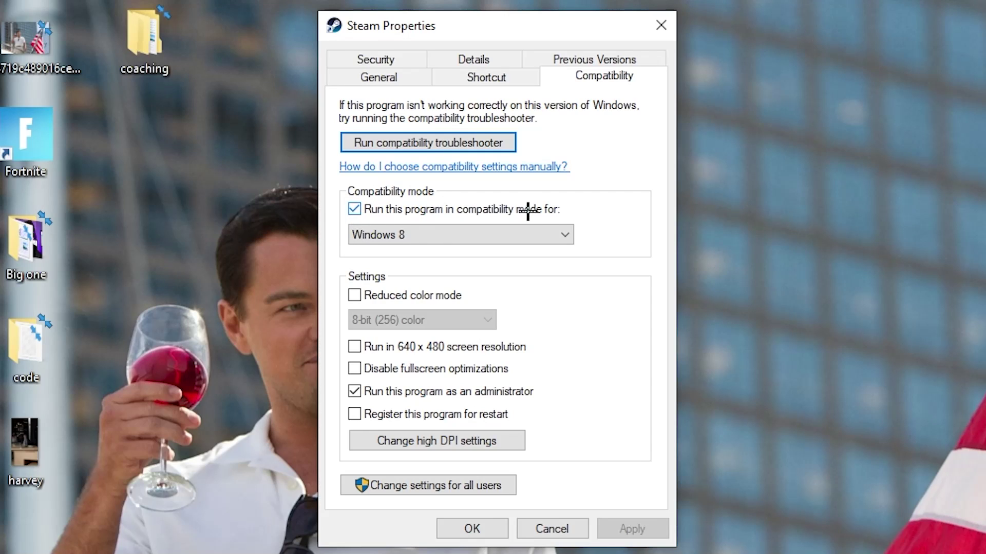
click(552, 228)
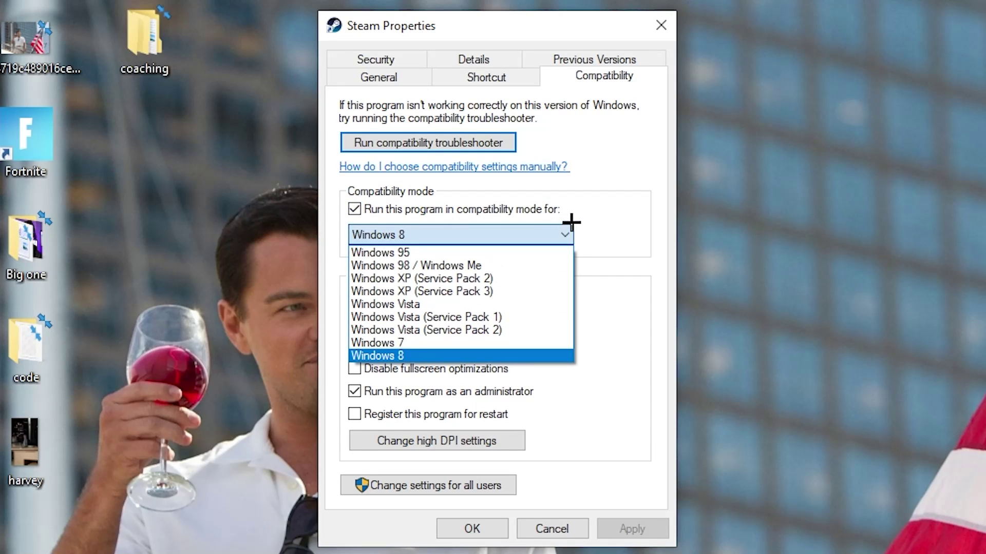
click(570, 223)
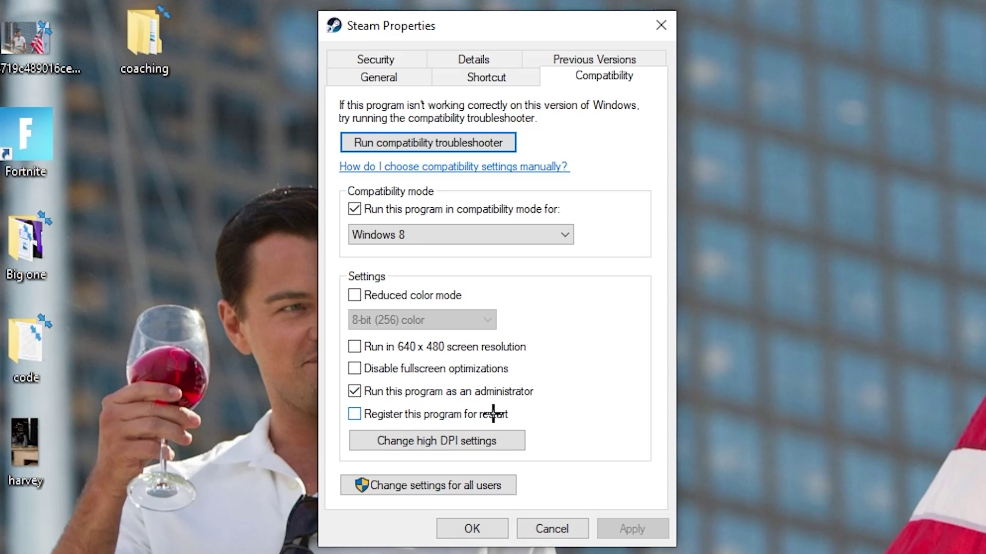
click(477, 526)
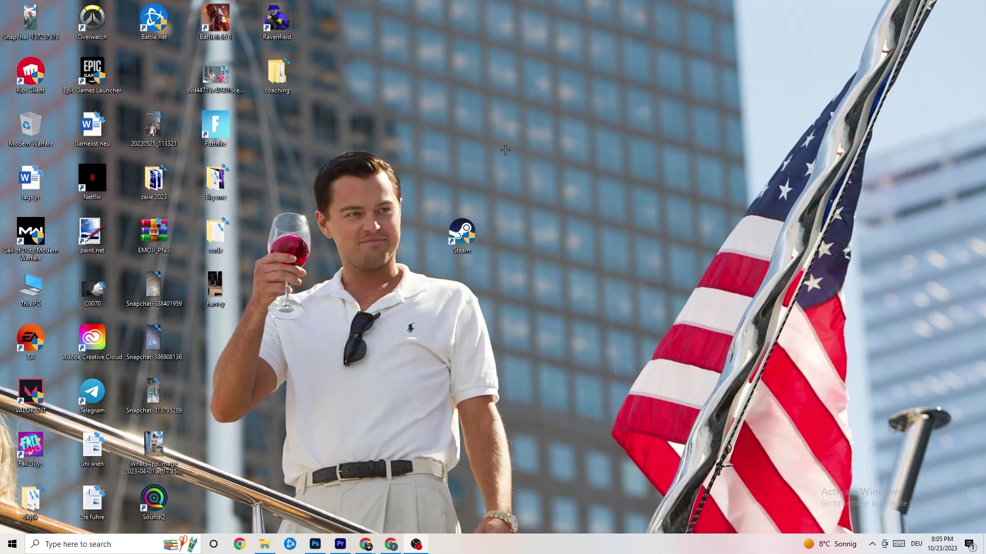
drag(473, 240, 472, 137)
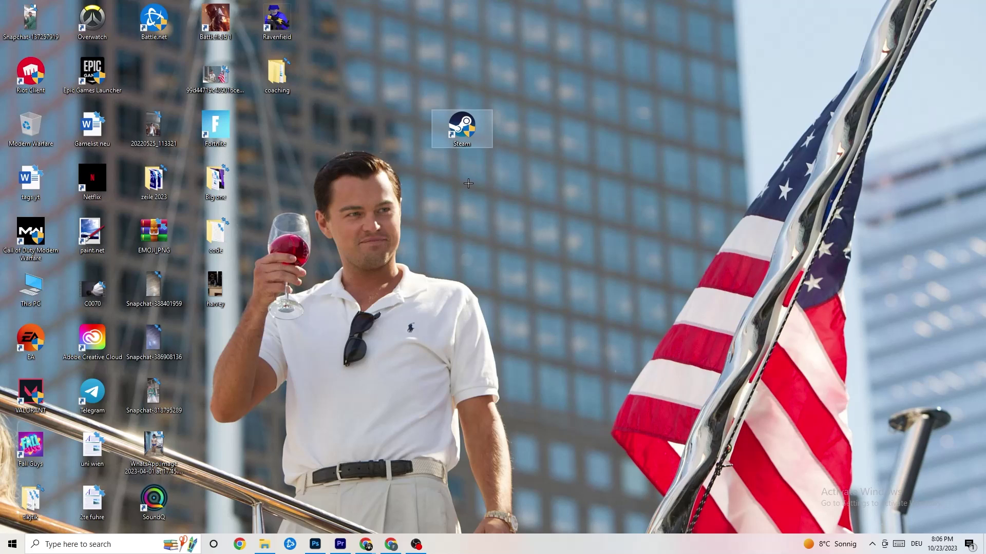
drag(477, 119, 464, 122)
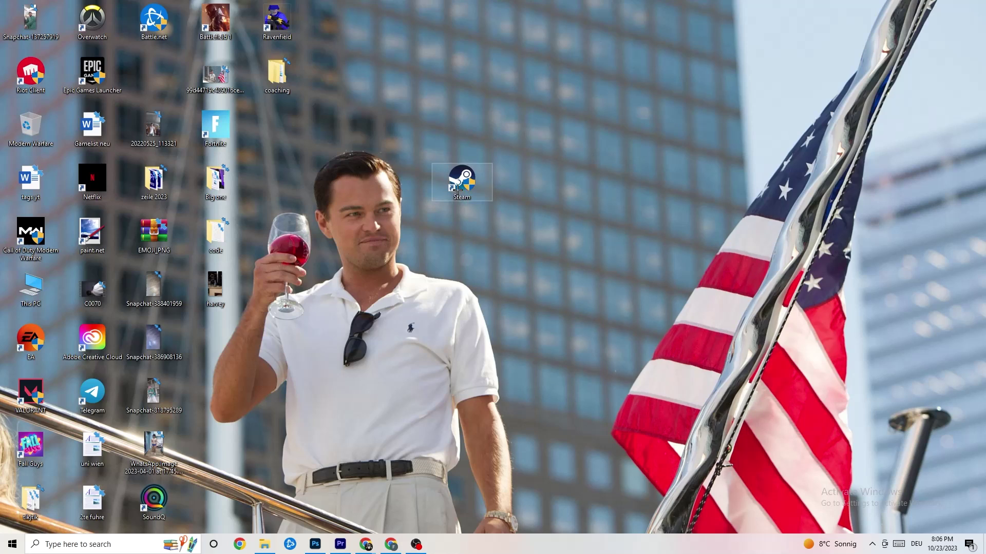
drag(462, 180, 404, 191)
click(427, 142)
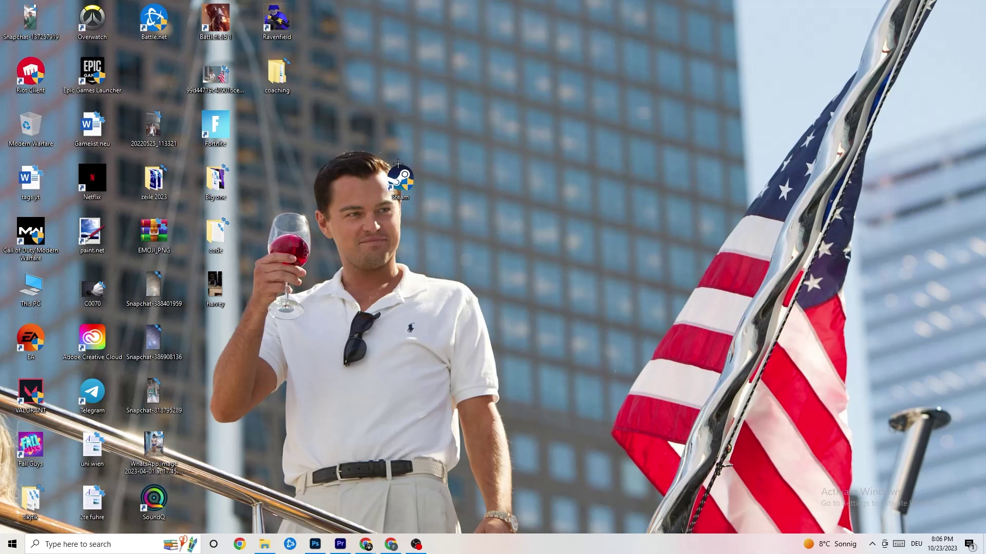
drag(398, 164, 462, 167)
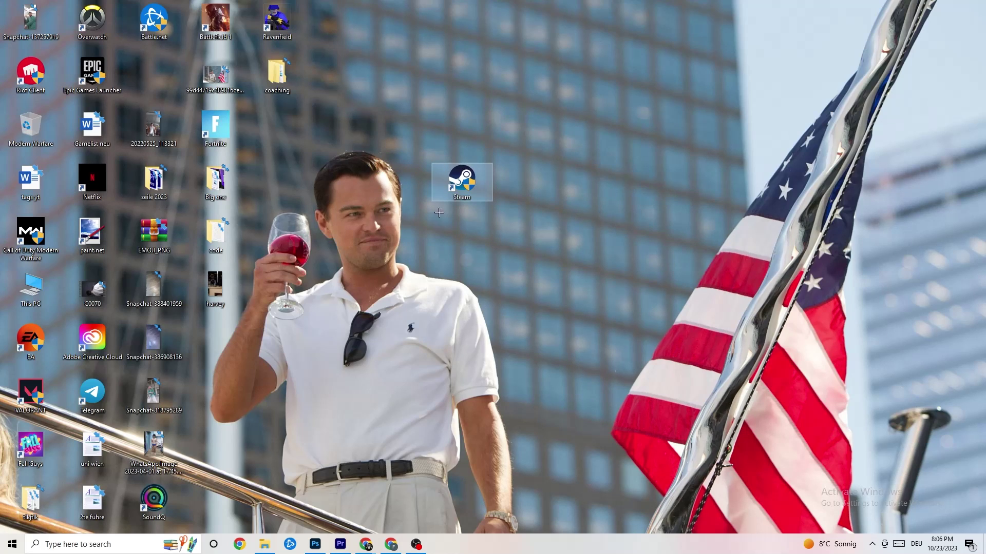
Step: Review the compatibility settings in the Steam shortcut's properties and close them without changes
right_click(466, 189)
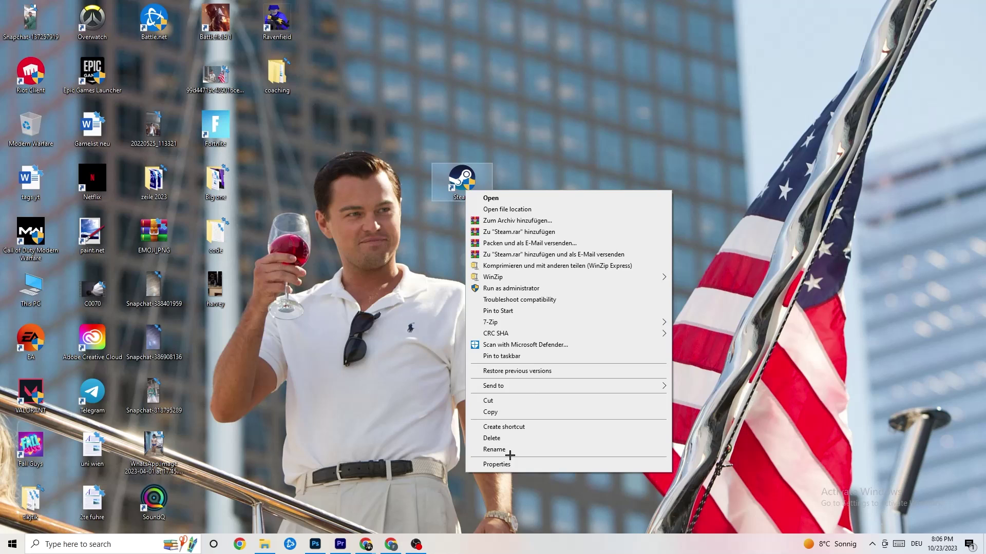
click(511, 462)
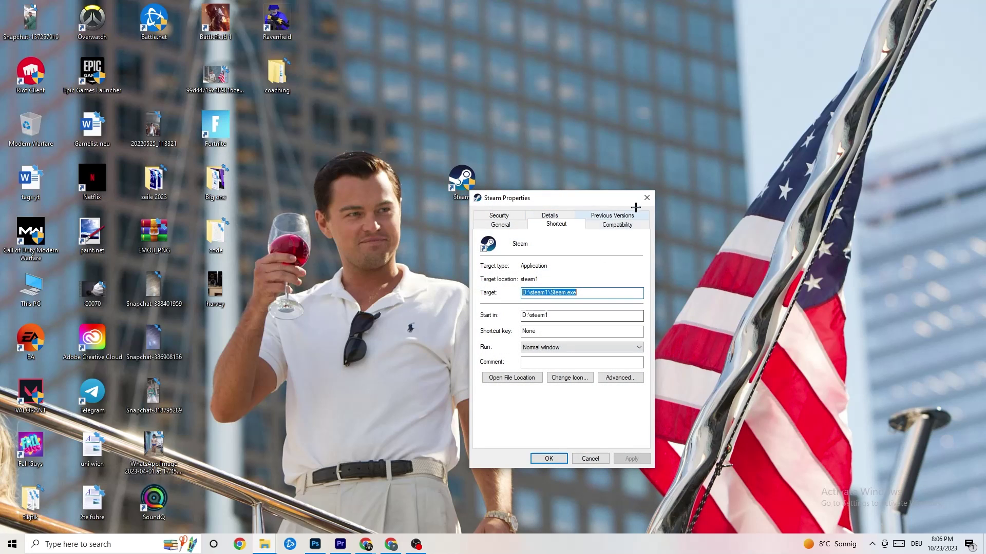
click(618, 225)
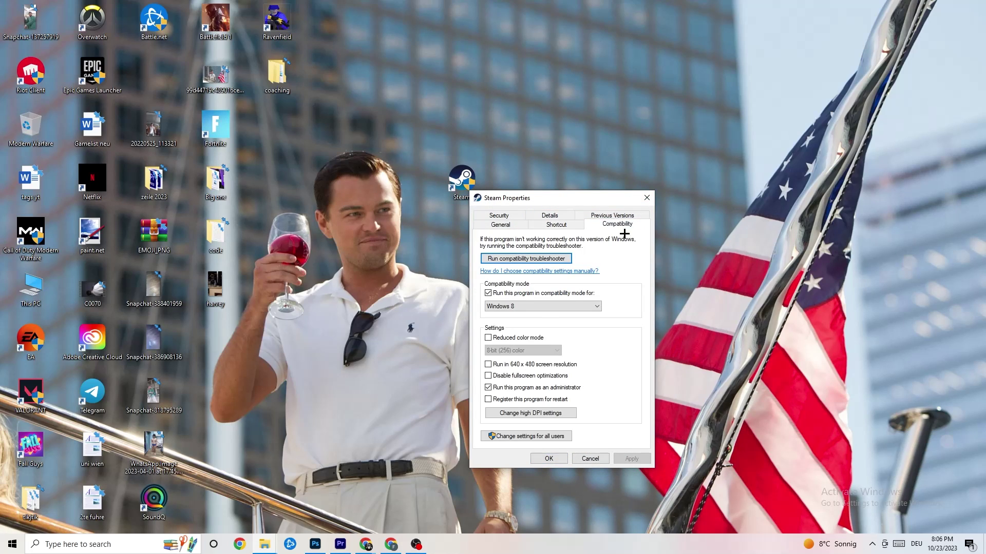
click(647, 197)
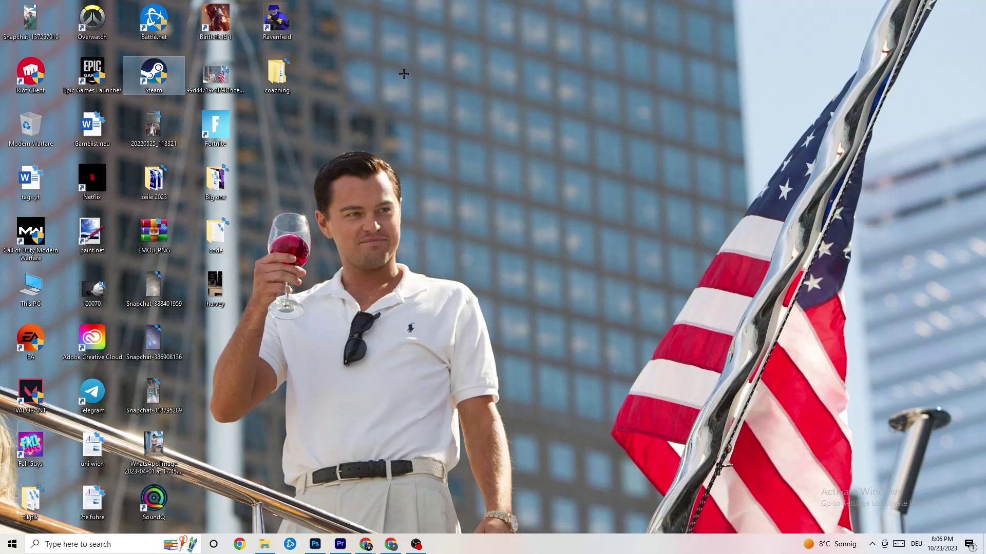
click(478, 100)
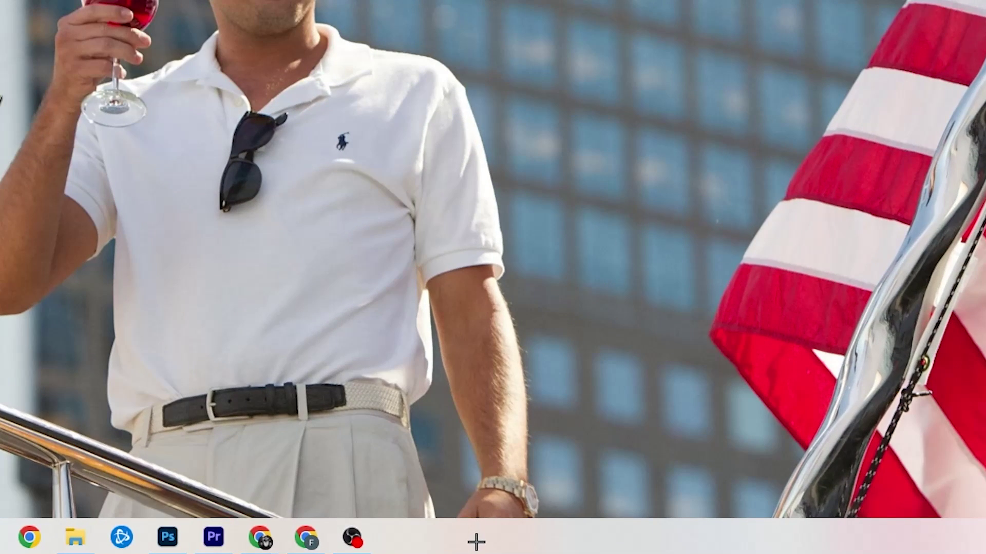
Step: Open Task Manager and maximize its window
right_click(422, 547)
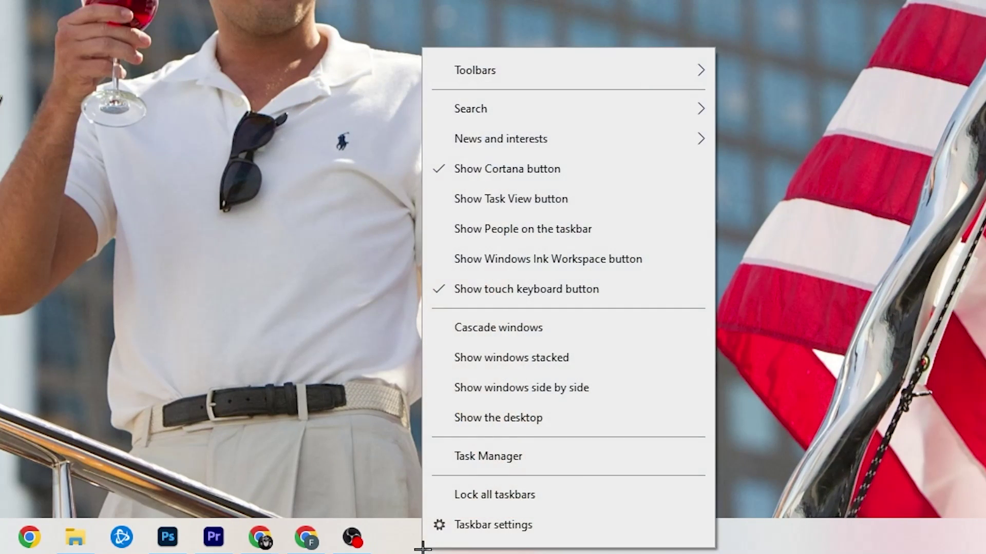
click(511, 464)
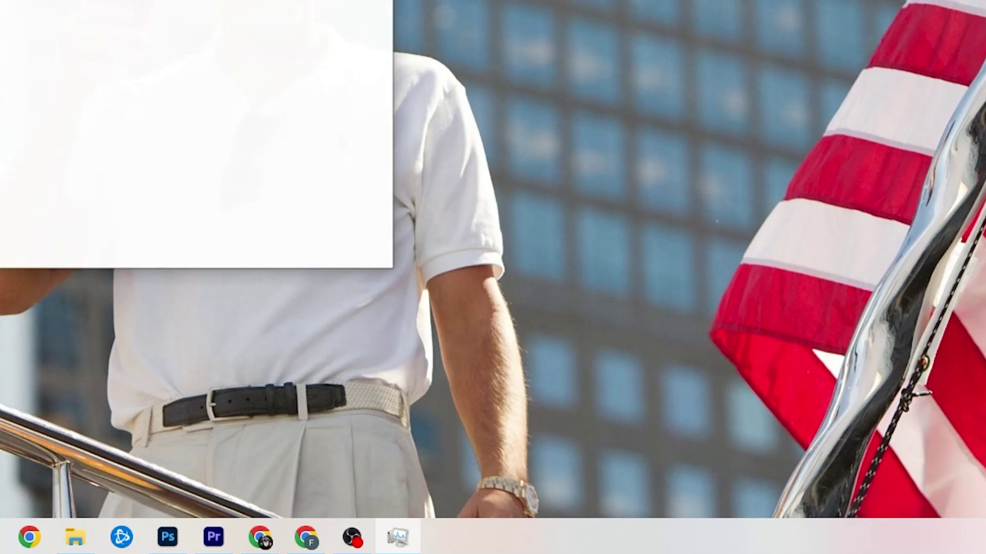
key(super+Up)
drag(411, 6, 425, 46)
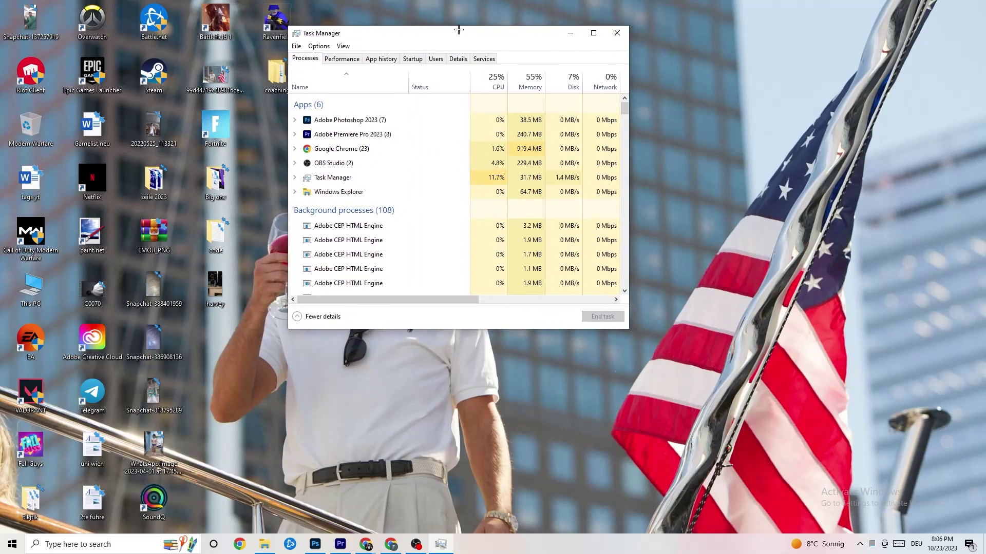
click(560, 48)
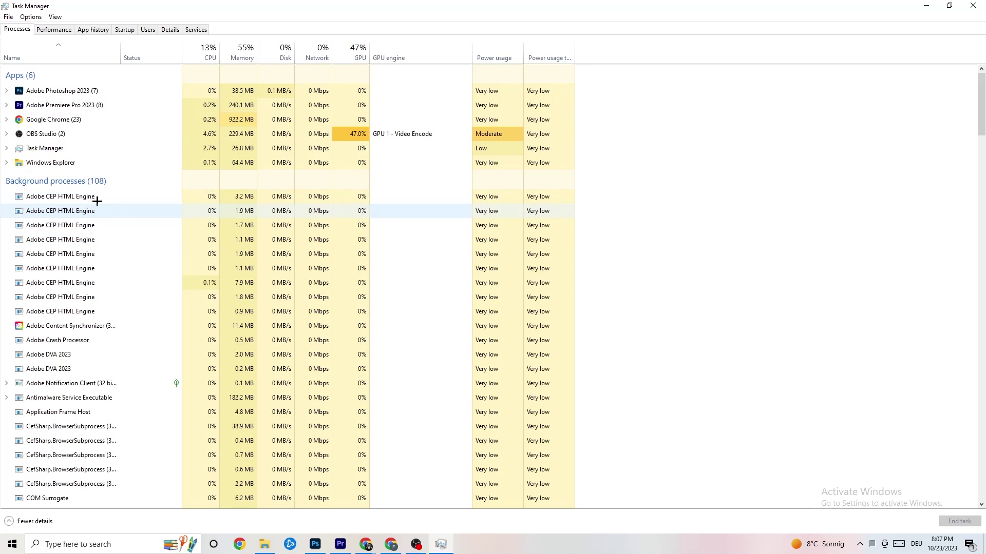
Step: Look through the running processes and end the Adobe Photoshop 2023 task
scroll(131, 272, down, 4)
scroll(131, 271, down, 13)
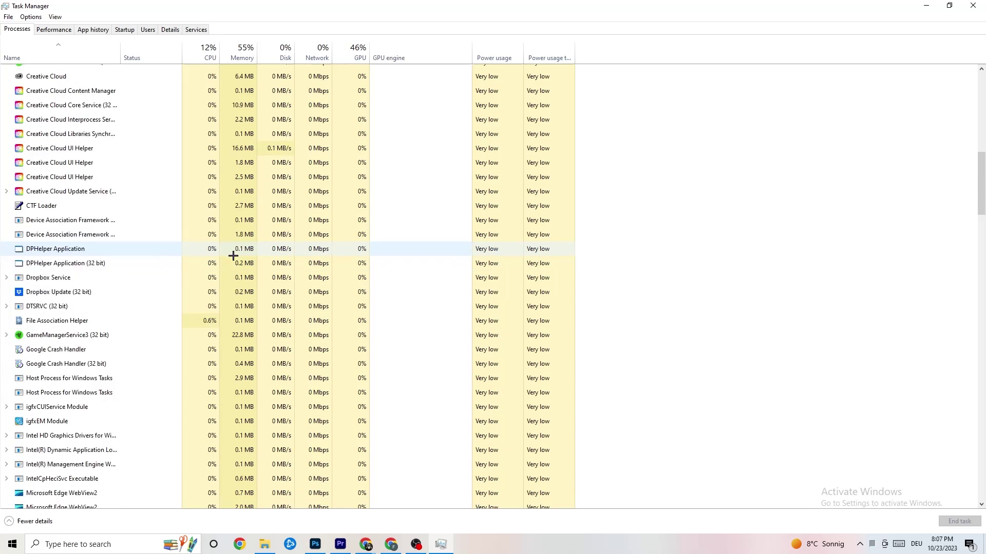
scroll(270, 252, up, 15)
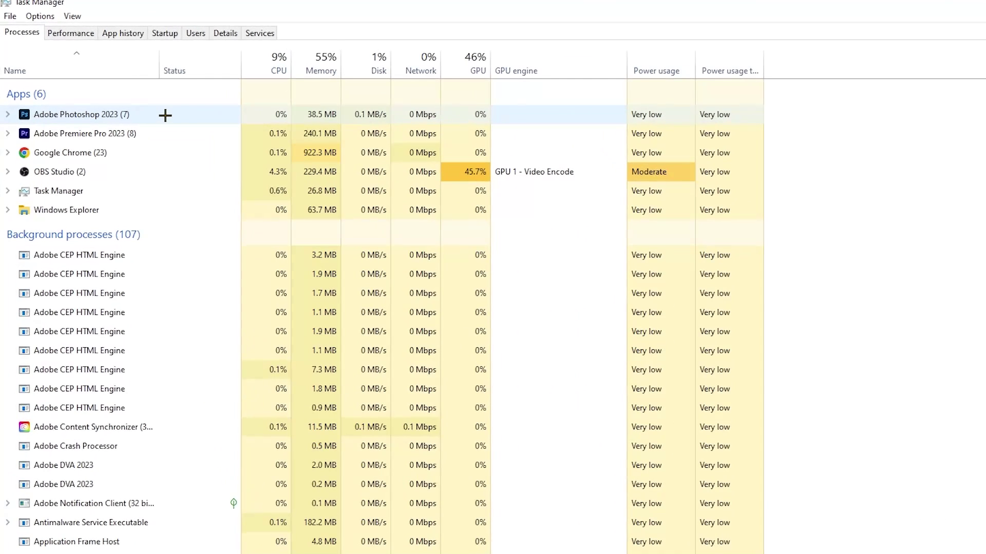
right_click(336, 114)
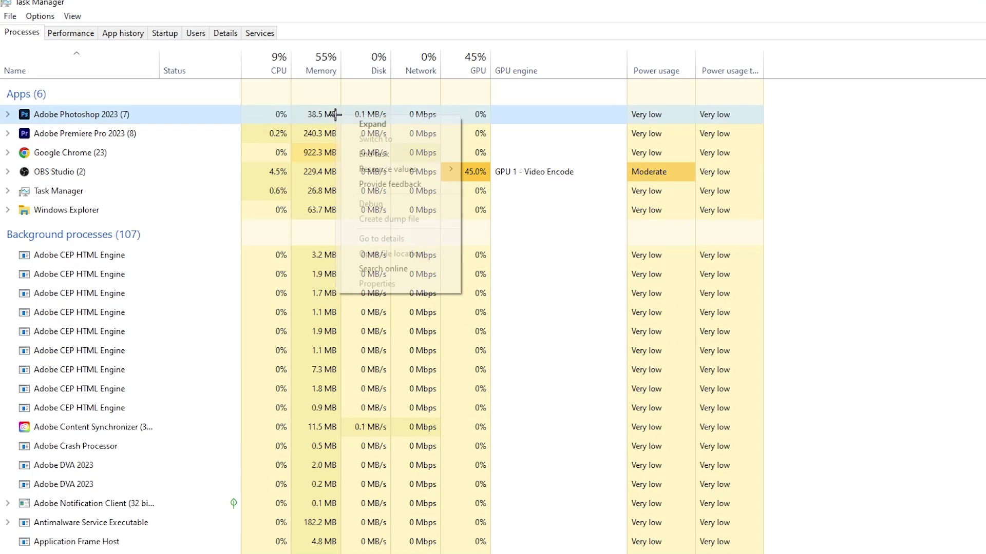
click(179, 120)
right_click(179, 120)
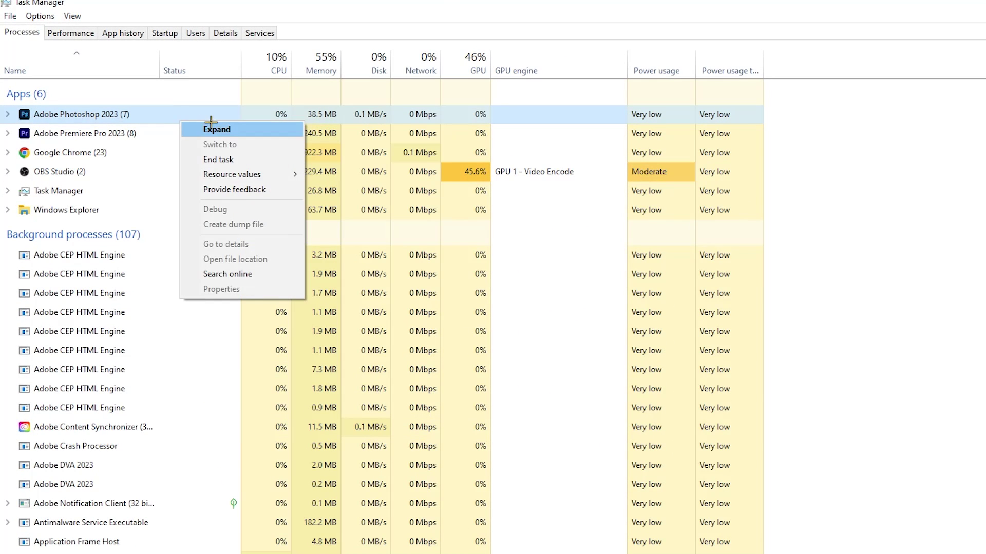
click(266, 163)
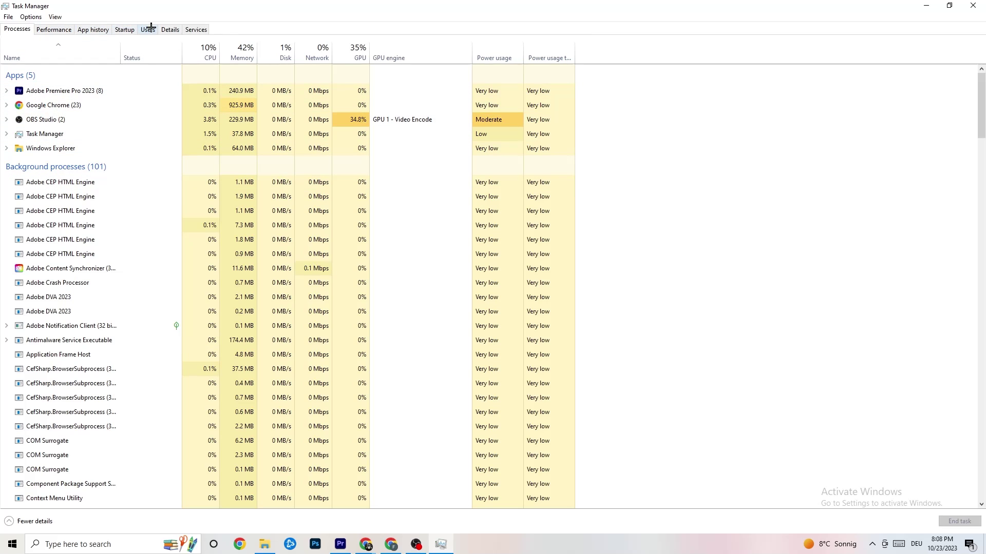
Step: Examine the priority options for the Adobe Premiere Pro process in the process details and leave them unchanged
click(170, 29)
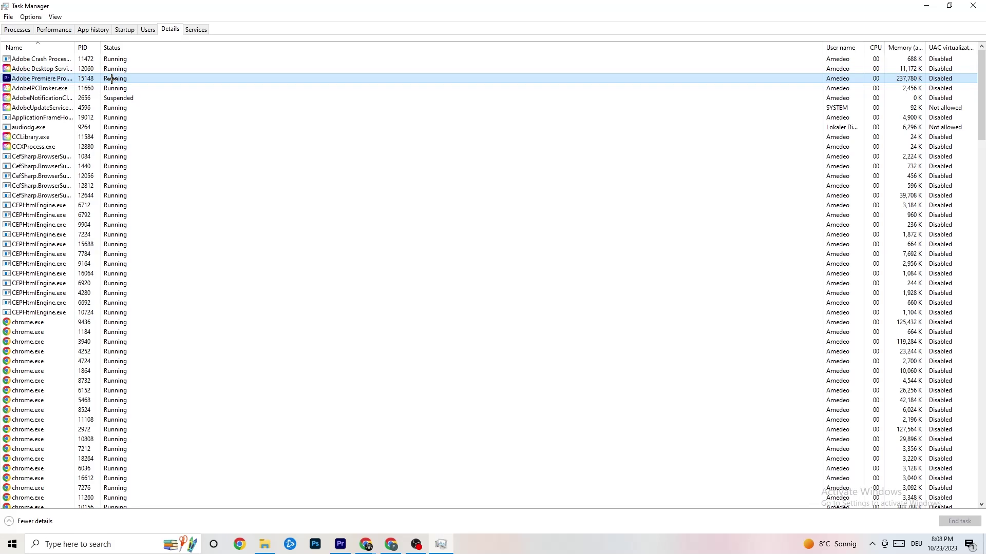
right_click(112, 78)
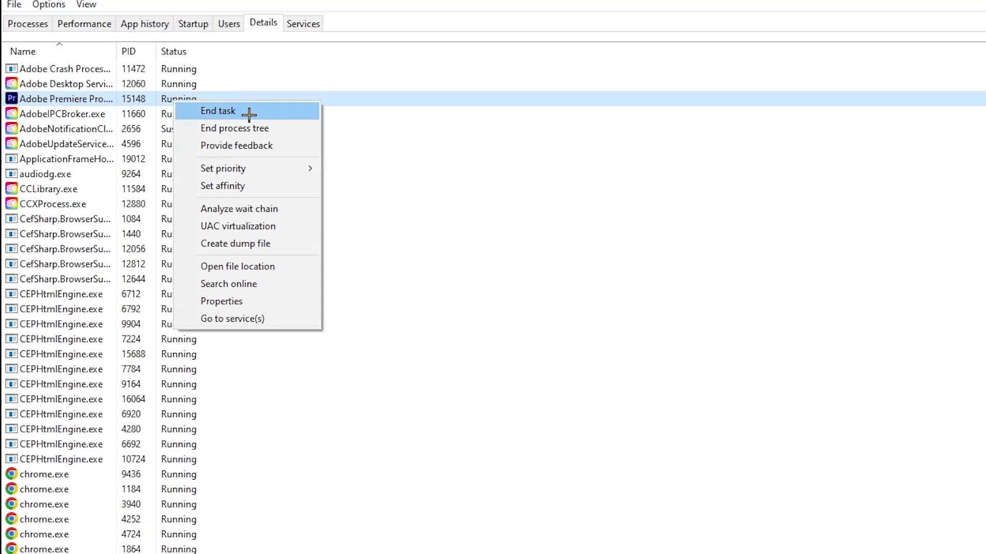
mouse_move(268, 170)
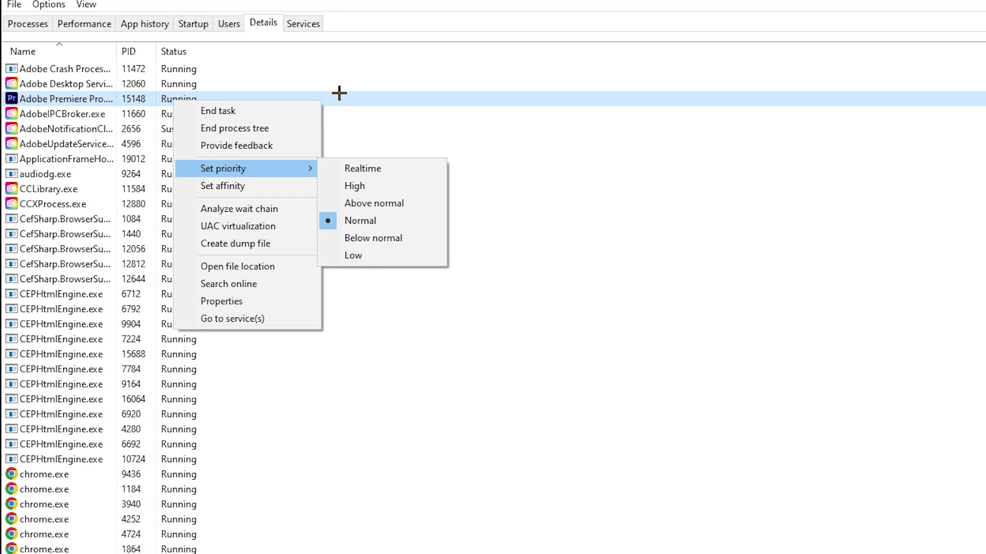
click(315, 68)
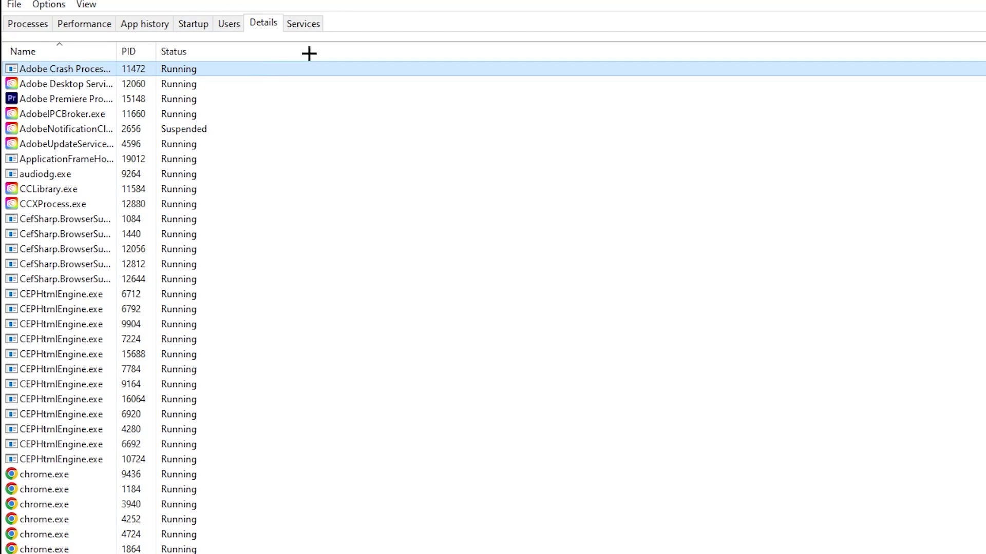
Step: Review the startup apps and the actions available for Adobe Updater Startup Utility, and close Task Manager
click(195, 22)
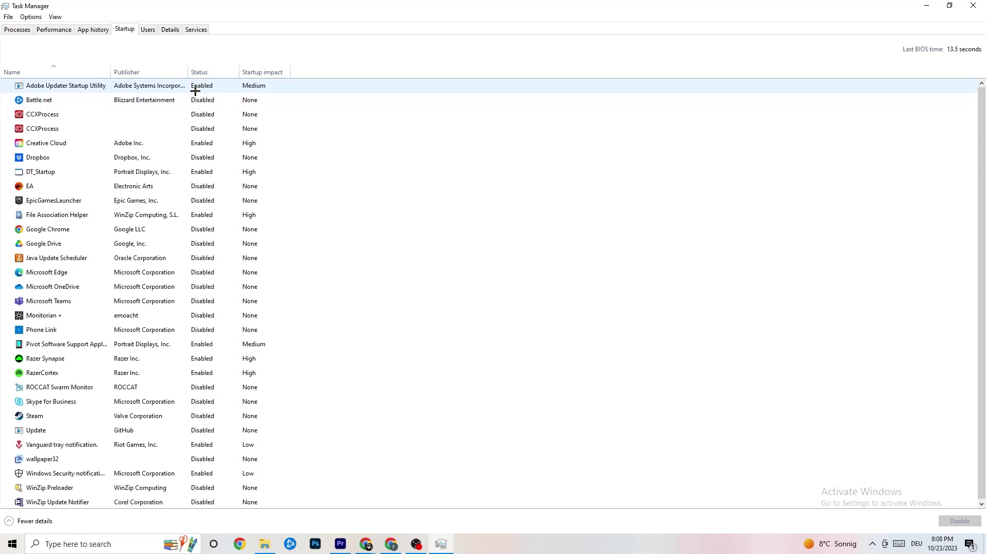
right_click(212, 91)
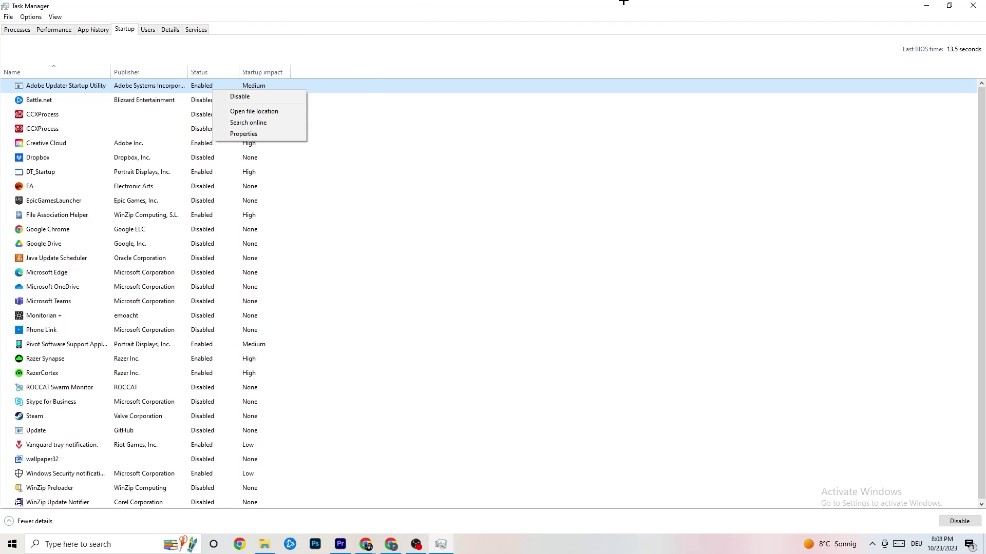
click(429, 32)
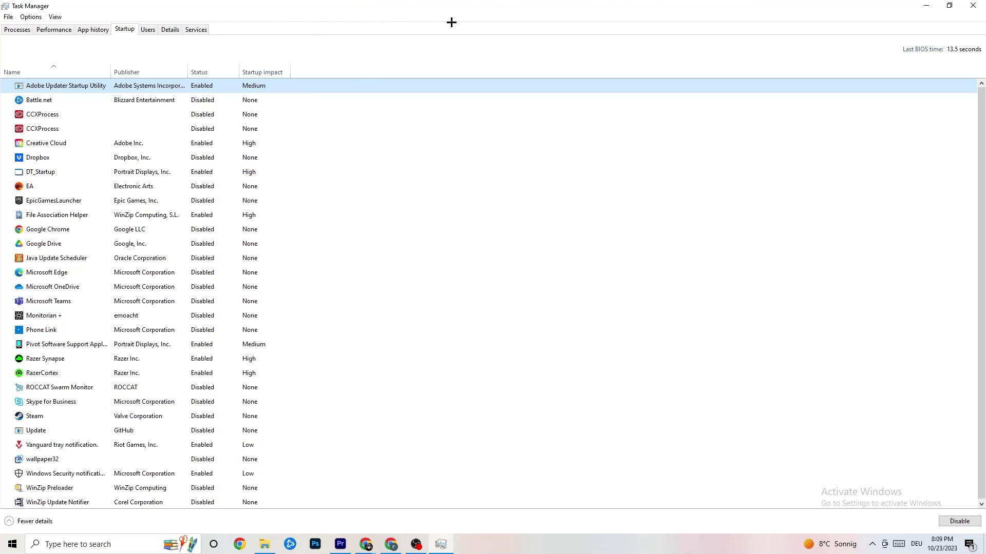
click(973, 6)
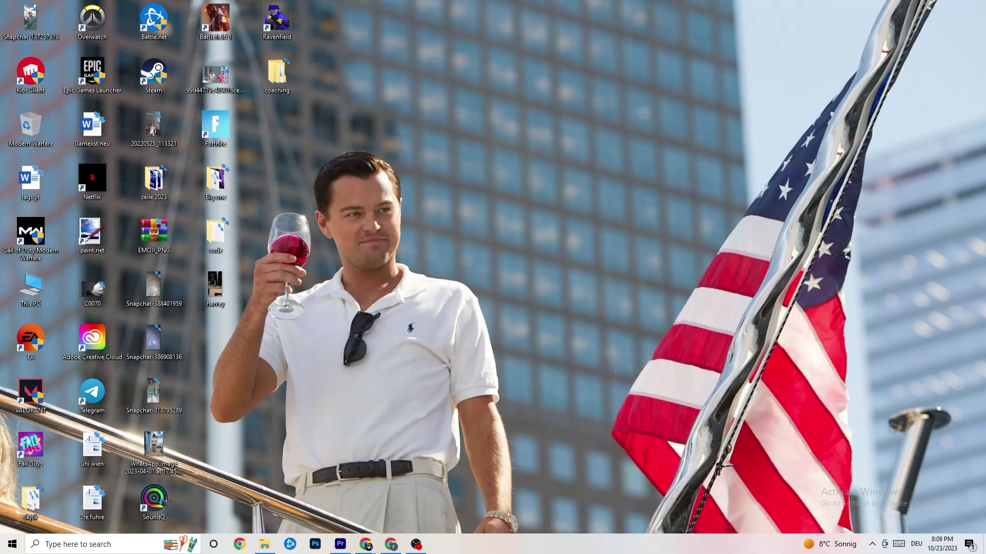
Step: Open the Windows display settings and review the scaling, display resolution and orientation options without changing them
click(4, 548)
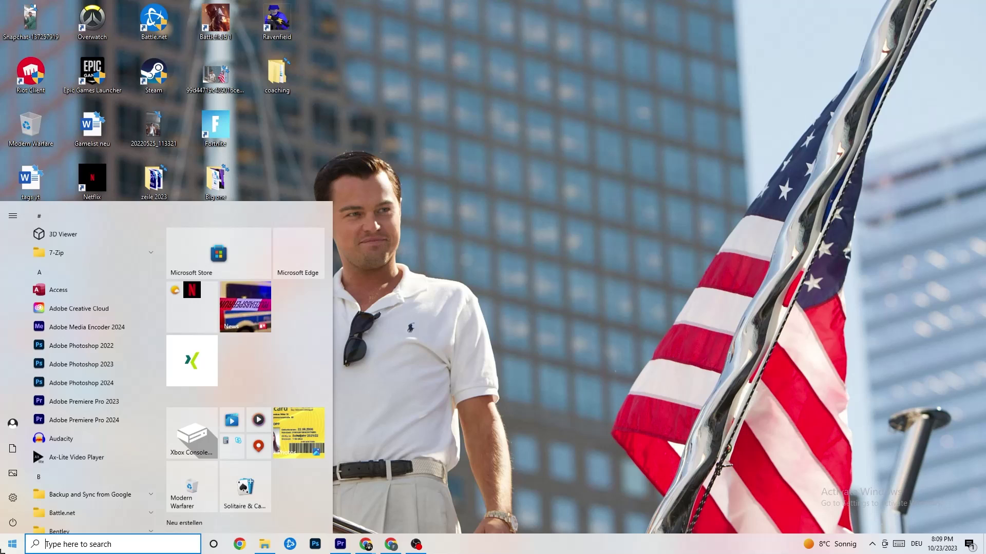
click(13, 496)
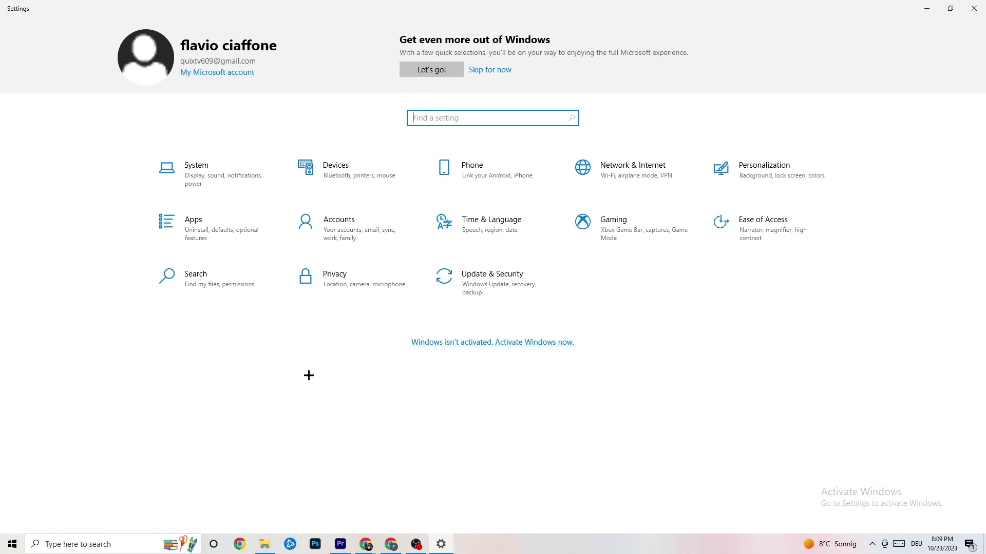
click(231, 176)
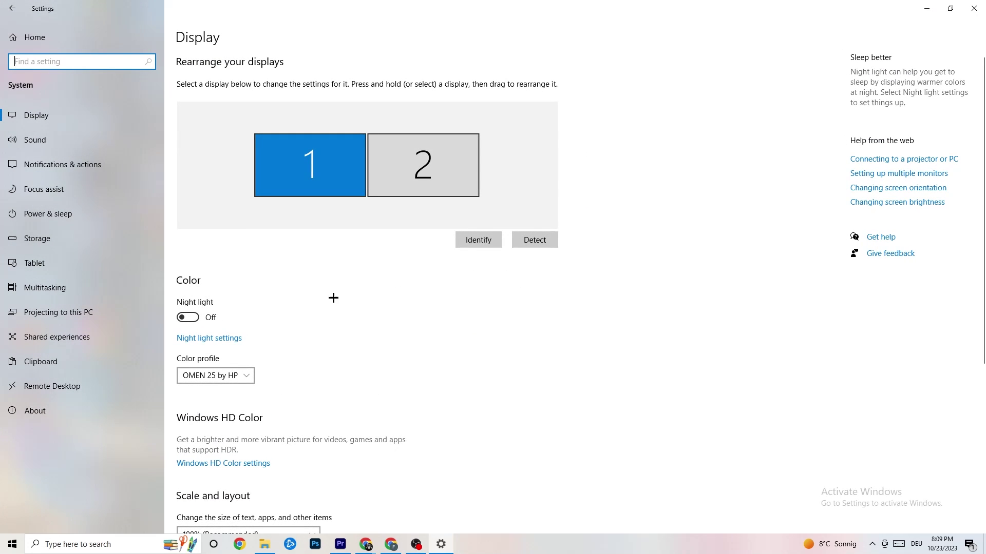
scroll(555, 200, down, 3)
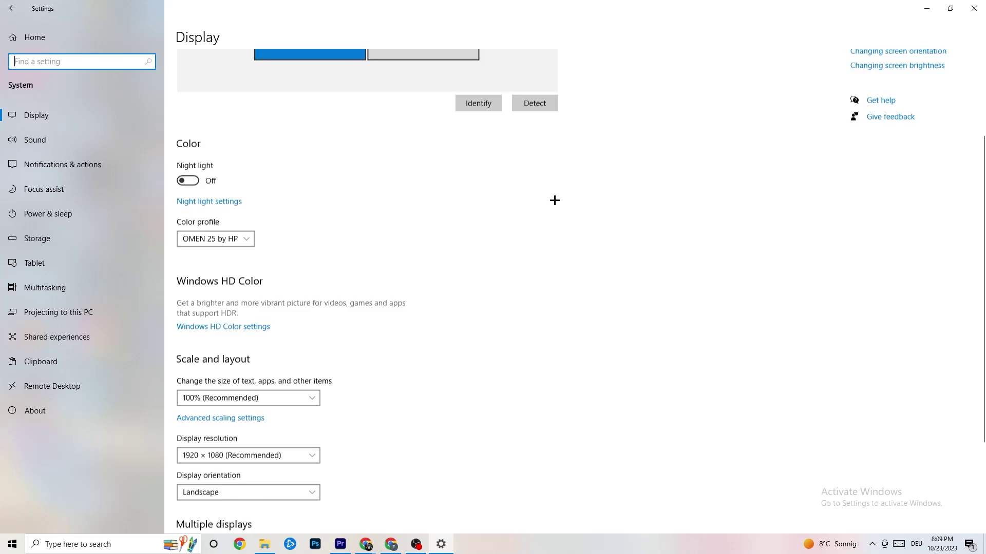
scroll(554, 201, up, 3)
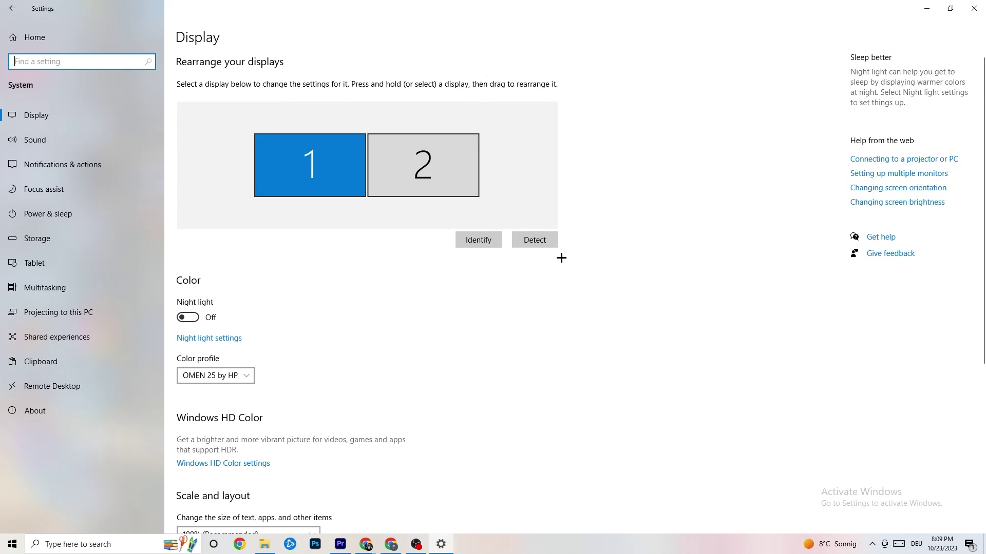
scroll(394, 222, down, 5)
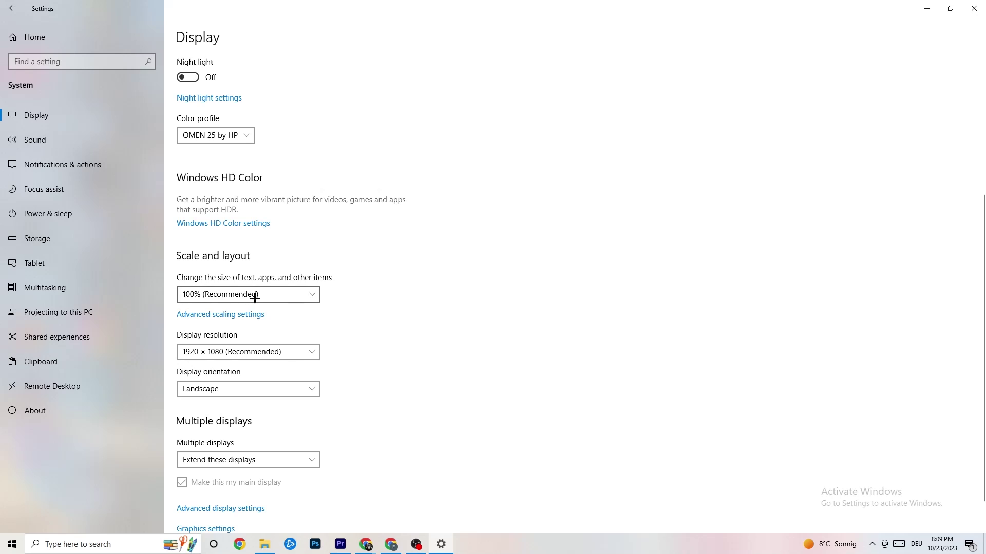
click(295, 357)
click(433, 309)
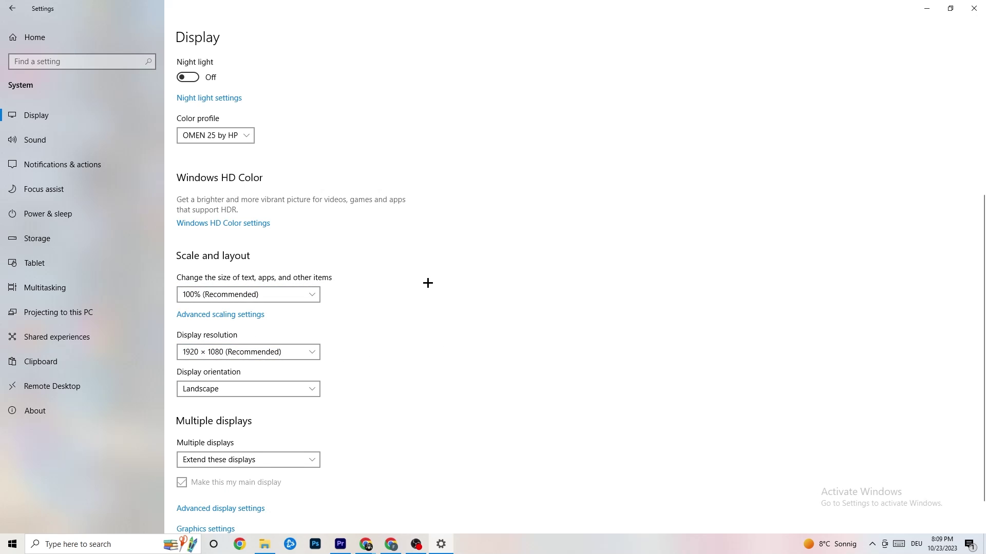
scroll(426, 287, down, 1)
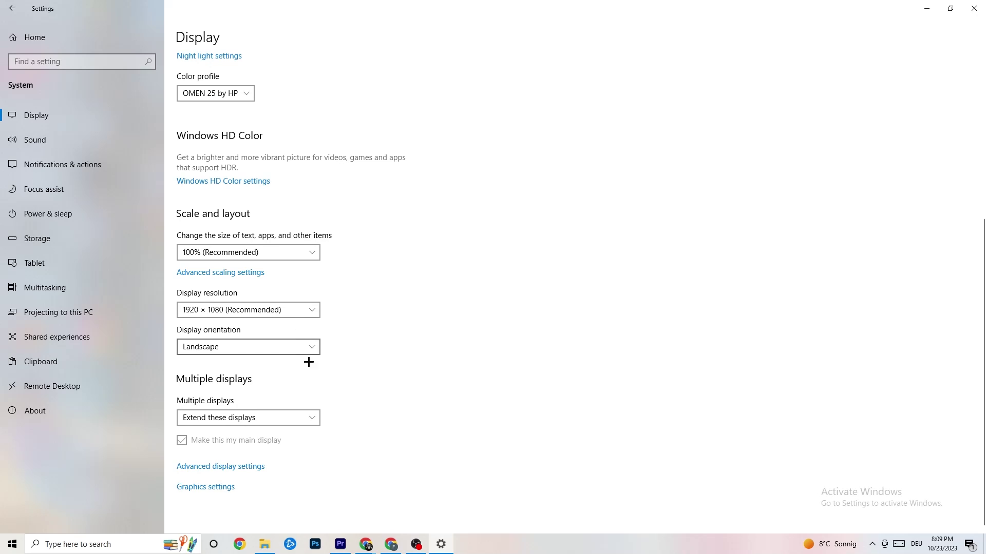
Step: Review the available power plans in Power Options from the Power & sleep settings, and close Power Options
click(99, 212)
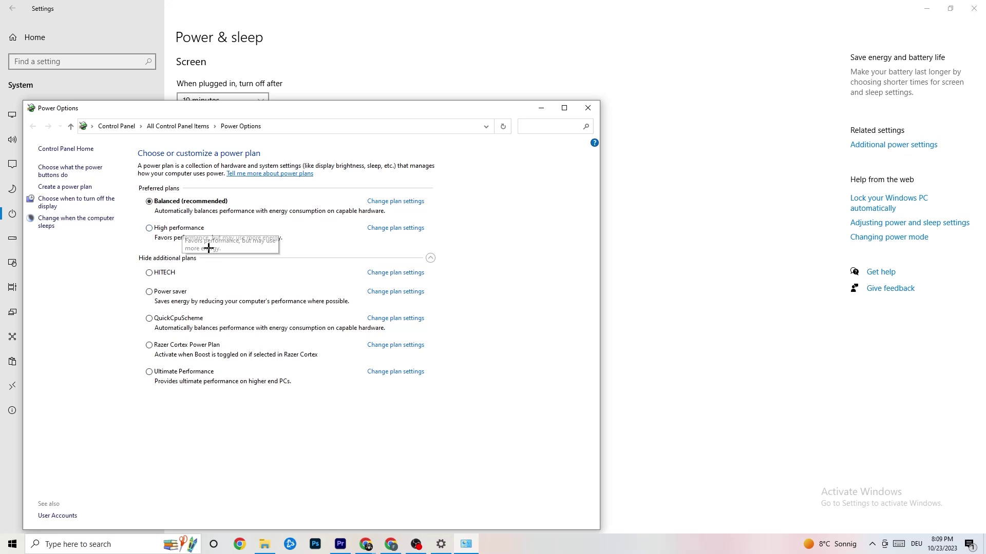
click(588, 109)
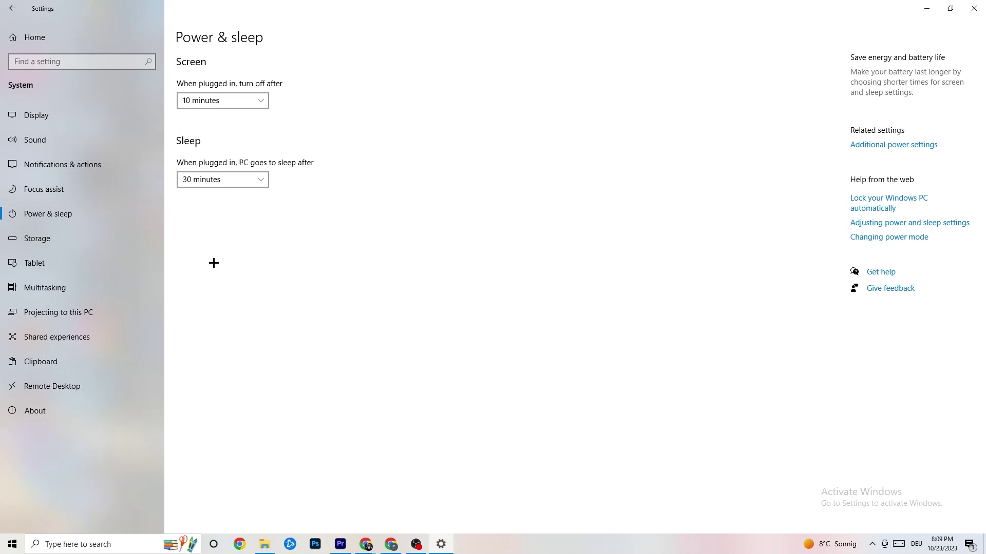
Step: Examine the Storage Sense configuration and its run frequency choices, leave them as they are and return to Storage
click(64, 246)
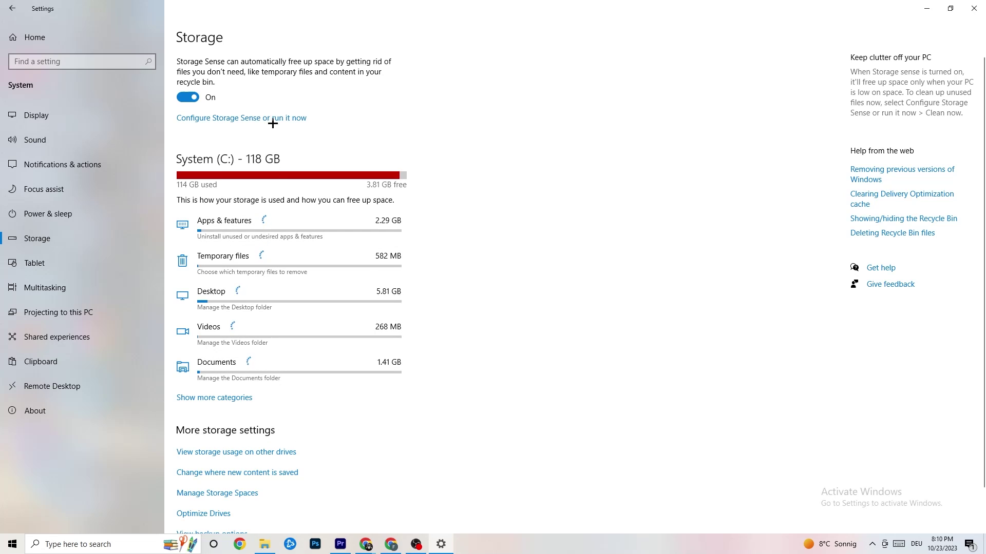
click(272, 120)
click(124, 148)
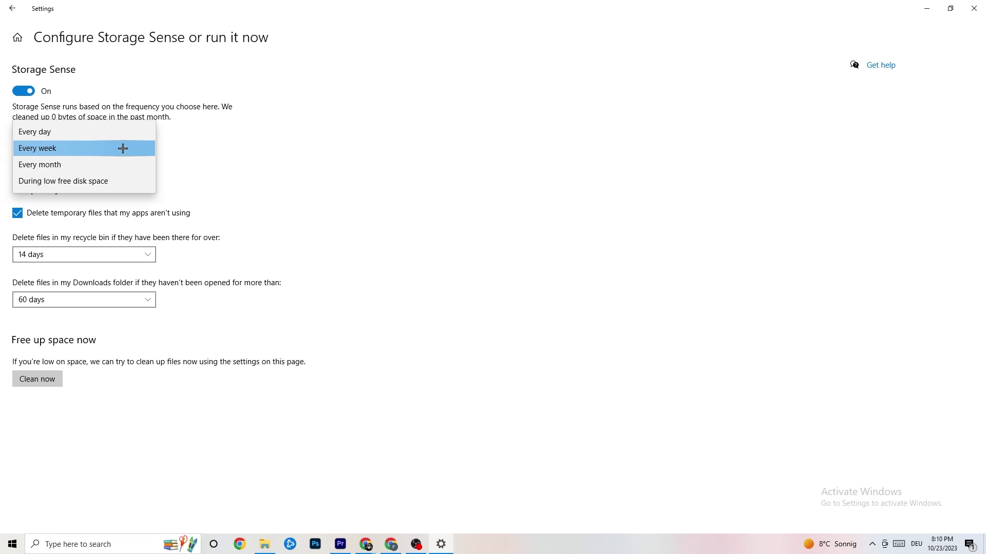
click(300, 146)
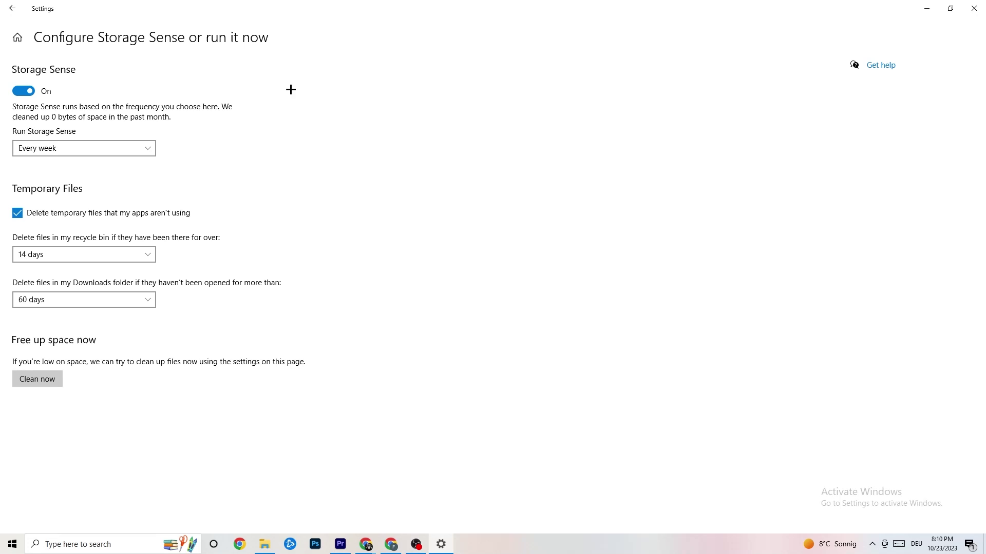
click(16, 11)
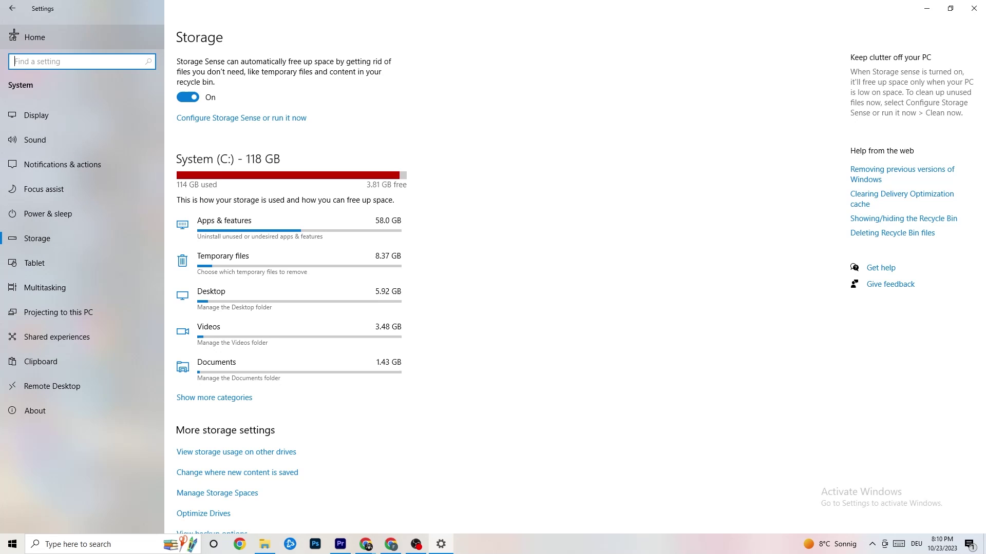
Step: Review the Gaming settings for Xbox Game Bar, Captures with background and audio recording, and Game Mode
click(11, 8)
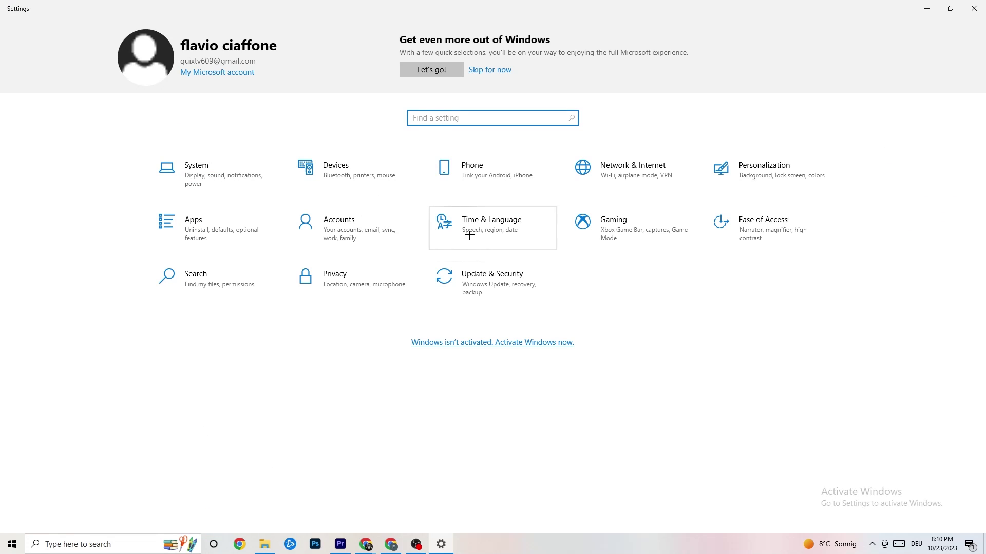
click(642, 242)
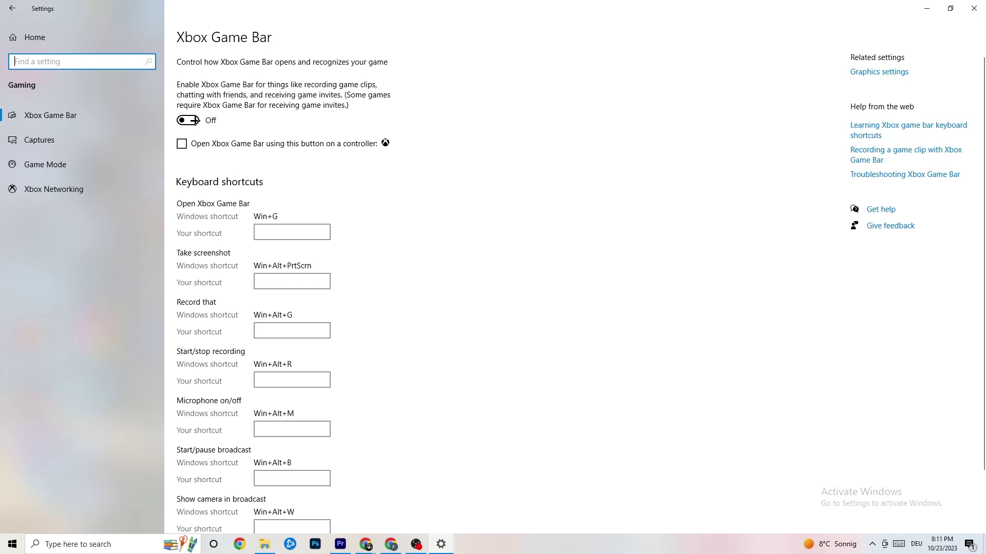
click(93, 139)
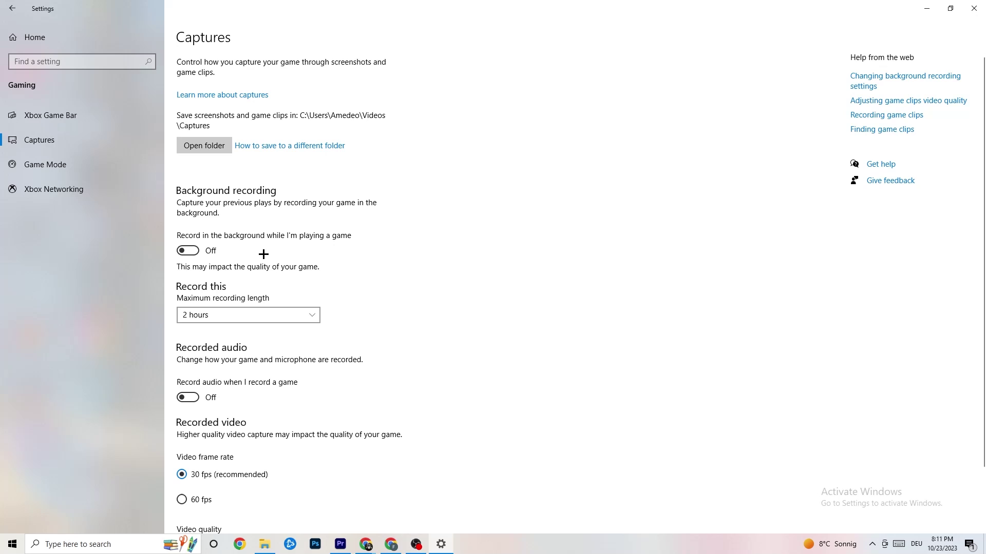
scroll(339, 221, down, 3)
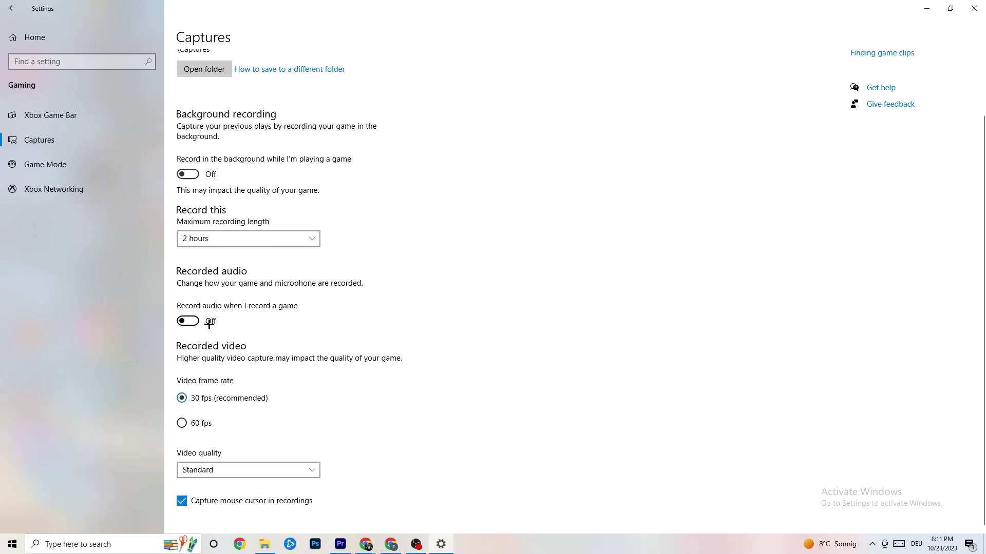
click(65, 162)
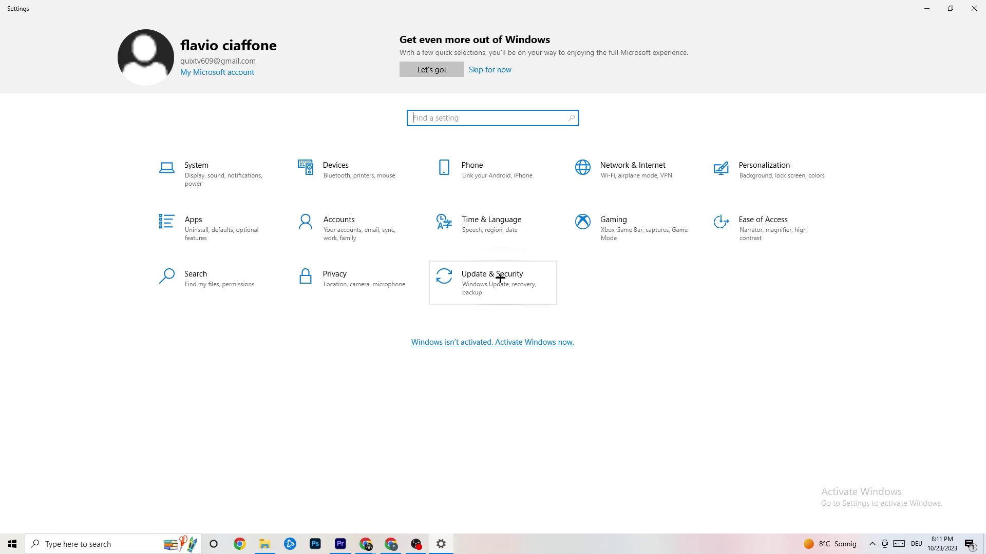
Step: Check the Windows Update and Troubleshoot pages under Update & Security, and close Settings
click(501, 278)
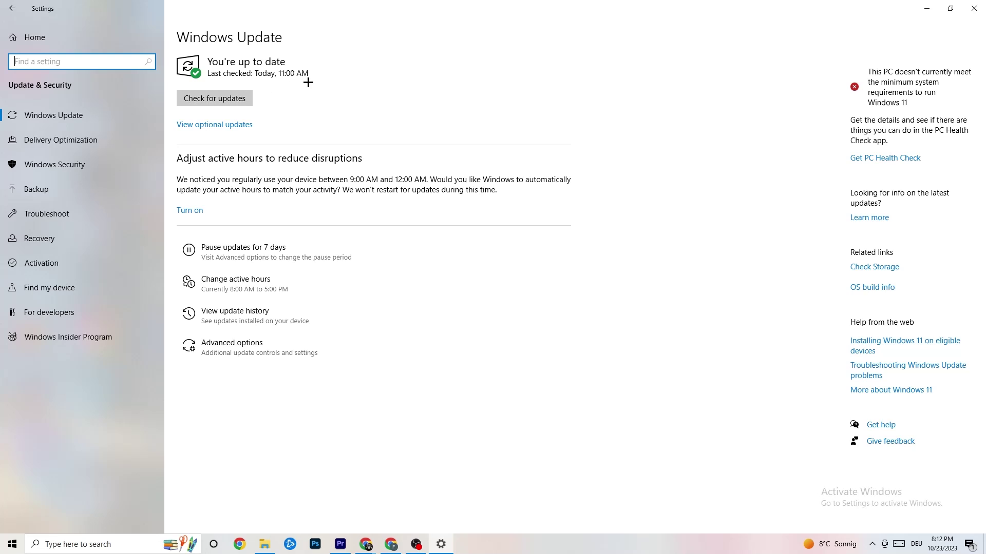
click(74, 112)
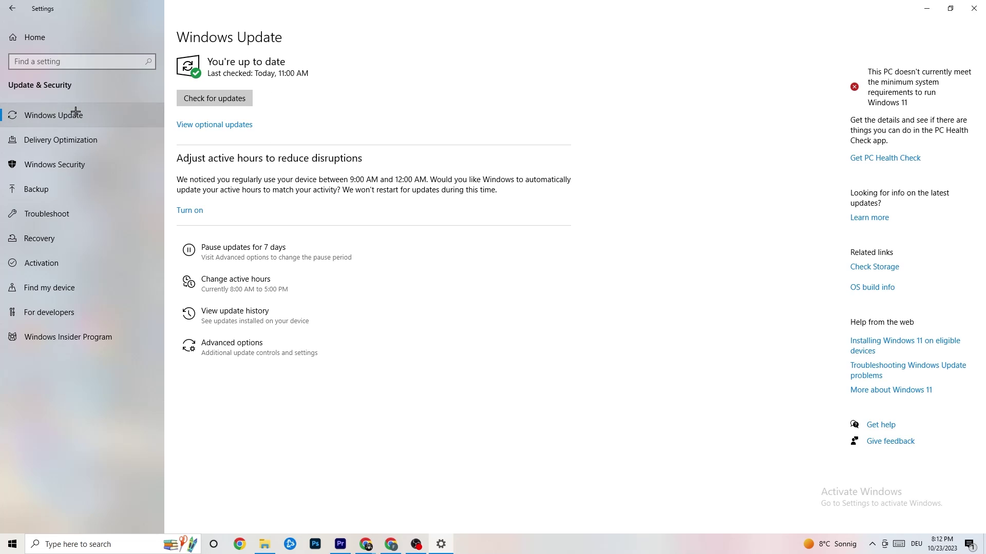
click(55, 206)
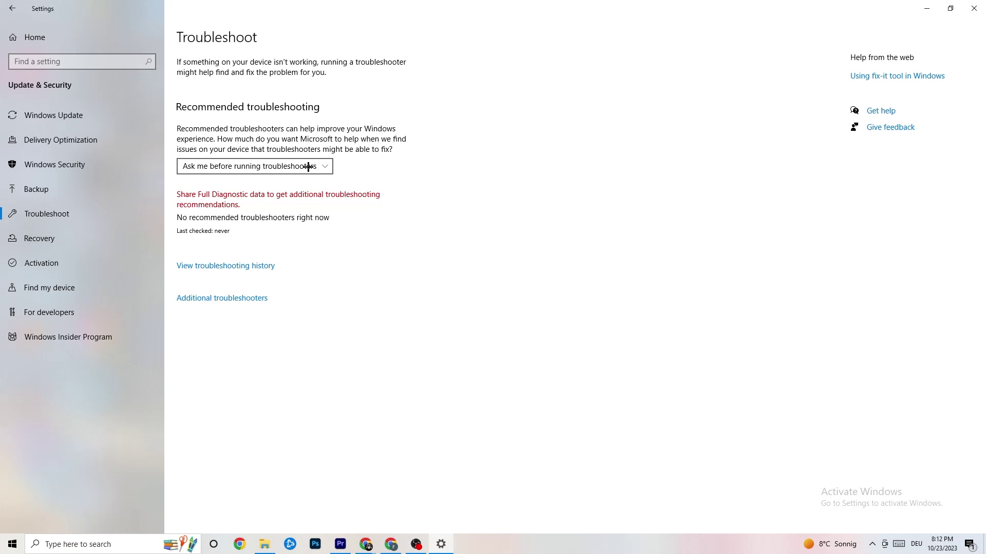
click(975, 6)
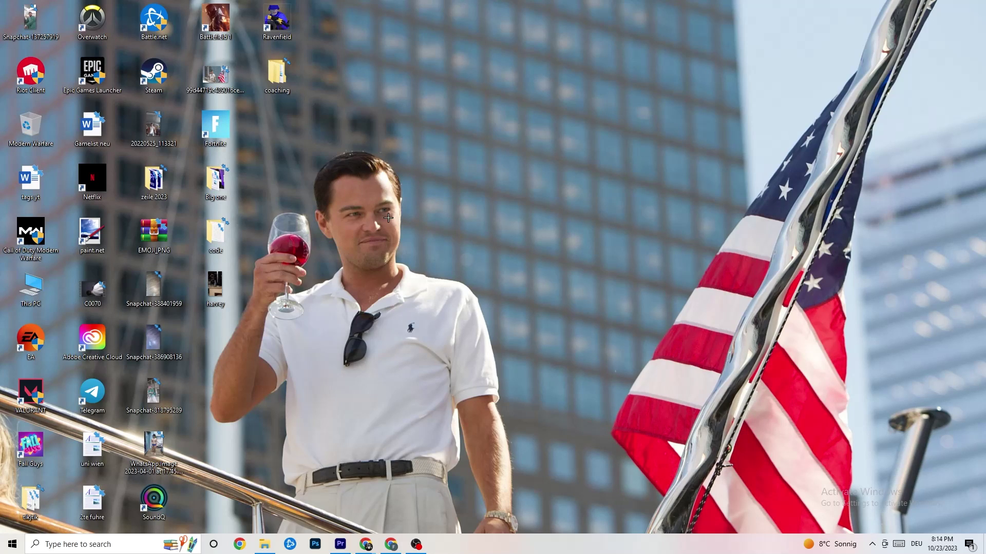
Step: Open NVIDIA Control Panel and examine the image settings with preview, including the performance or quality preference
right_click(441, 132)
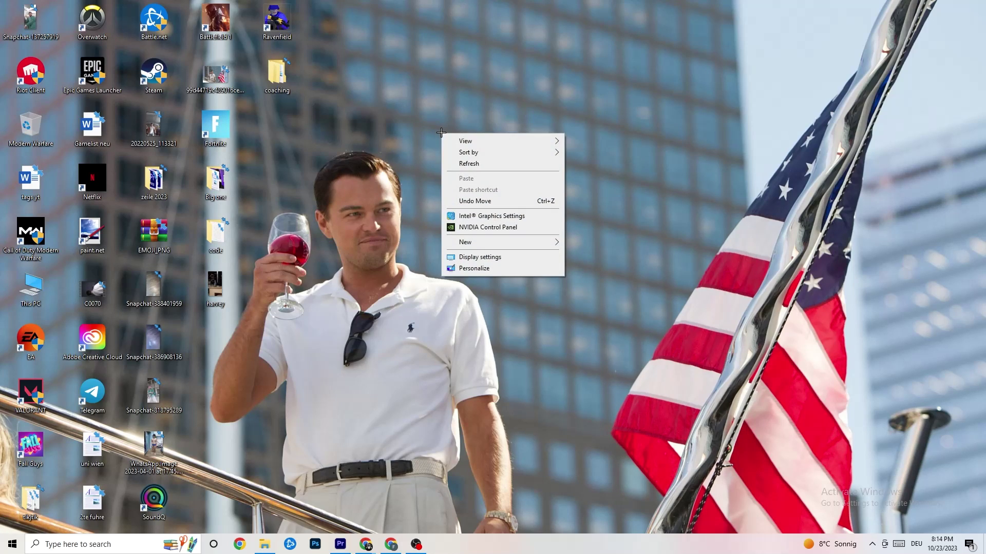
click(477, 228)
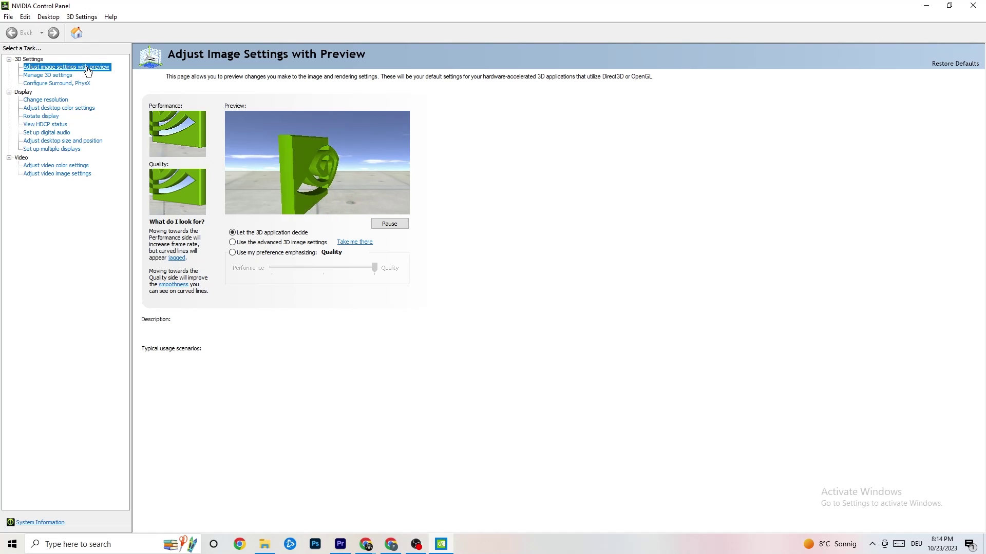
mouse_move(272, 239)
mouse_move(324, 266)
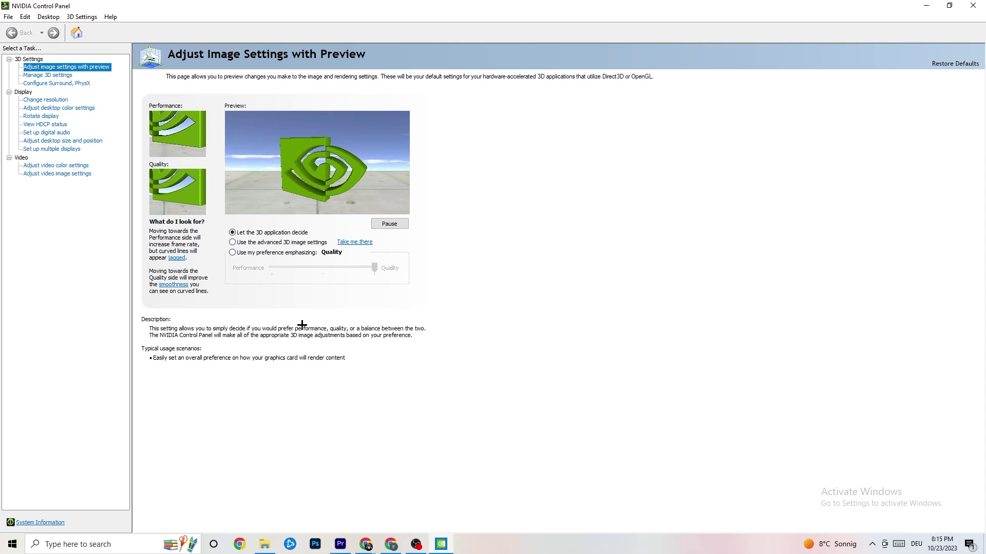
Step: Review the resolution and refresh rate choices for the display, and close NVIDIA Control Panel
click(43, 100)
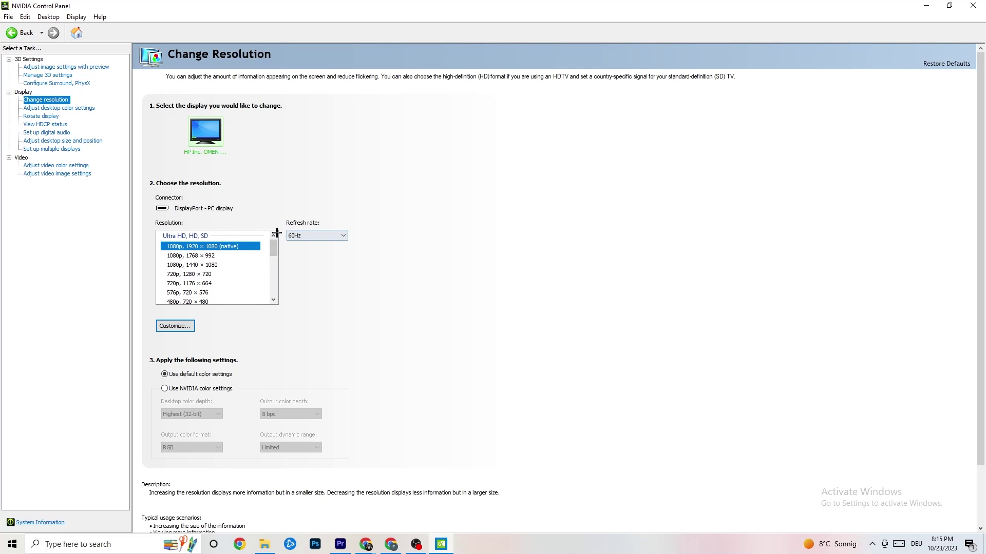
drag(274, 246, 273, 247)
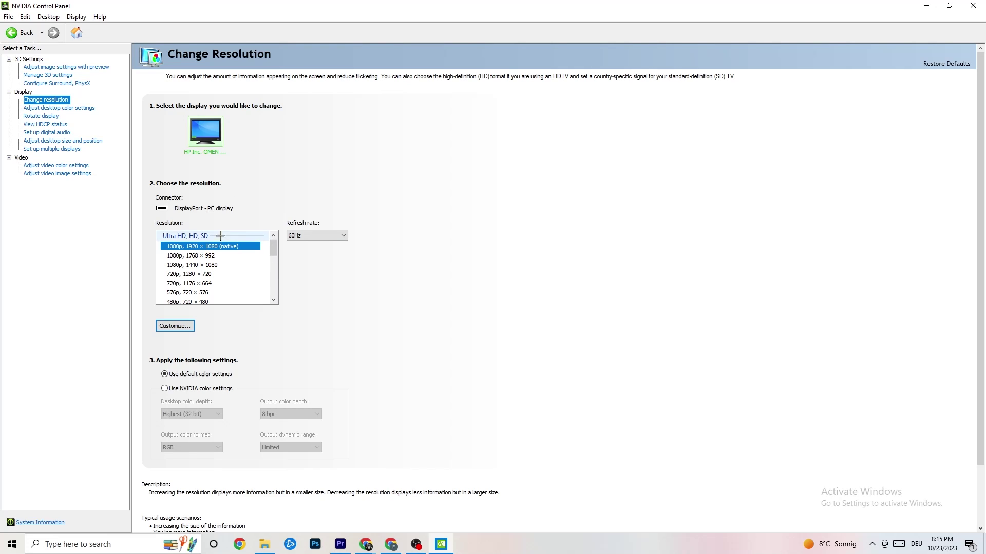
key(alt+F4)
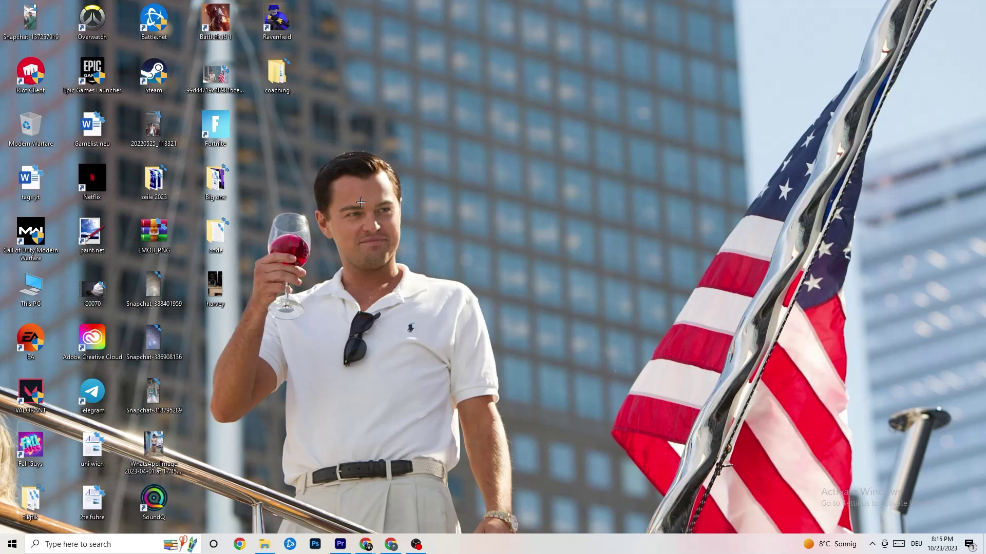
Step: Show the computer's power options, including Restart, and dismiss them without choosing one
click(12, 544)
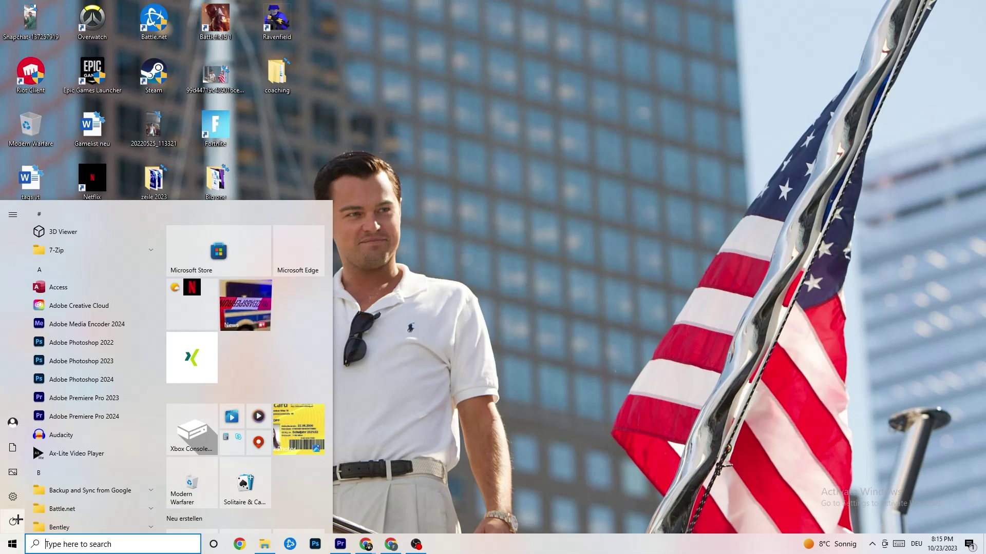
click(21, 522)
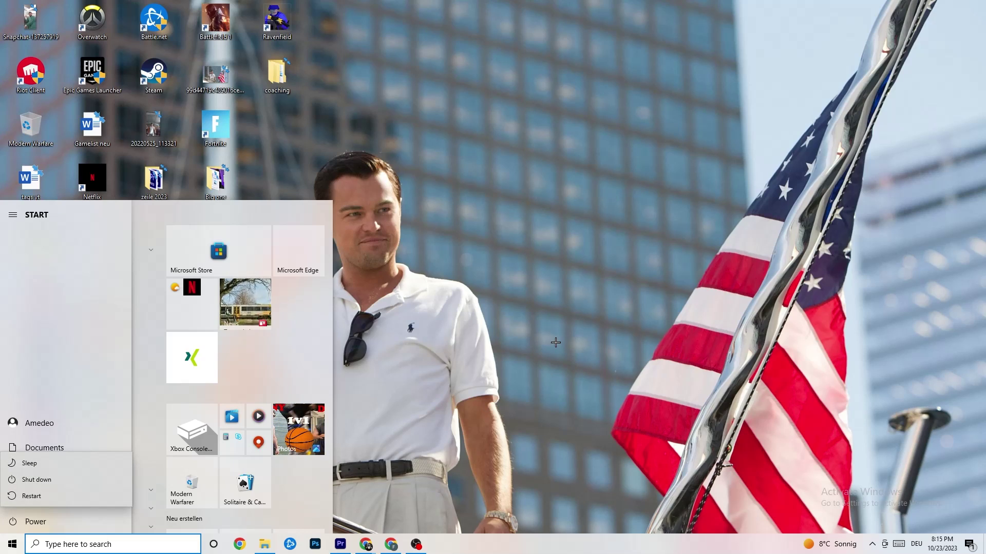
click(519, 99)
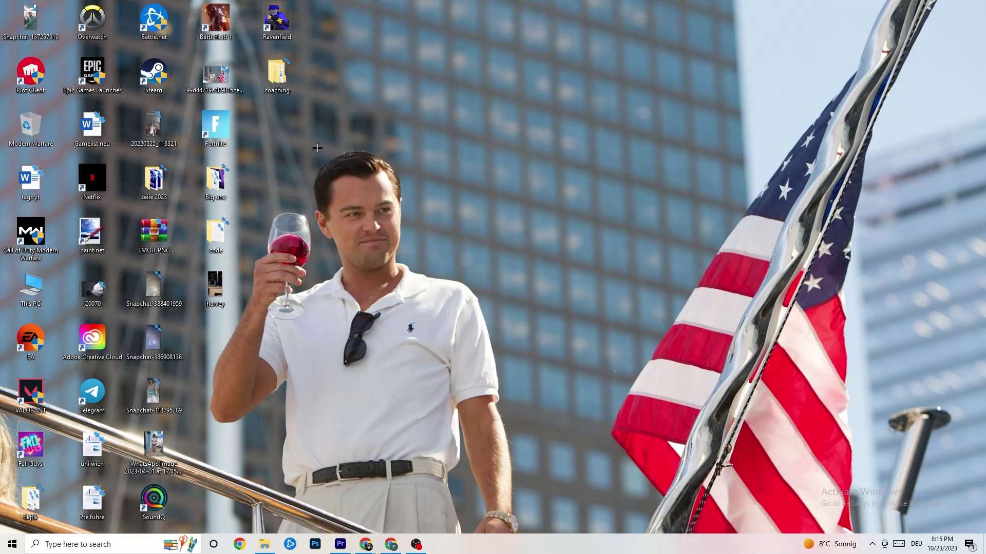